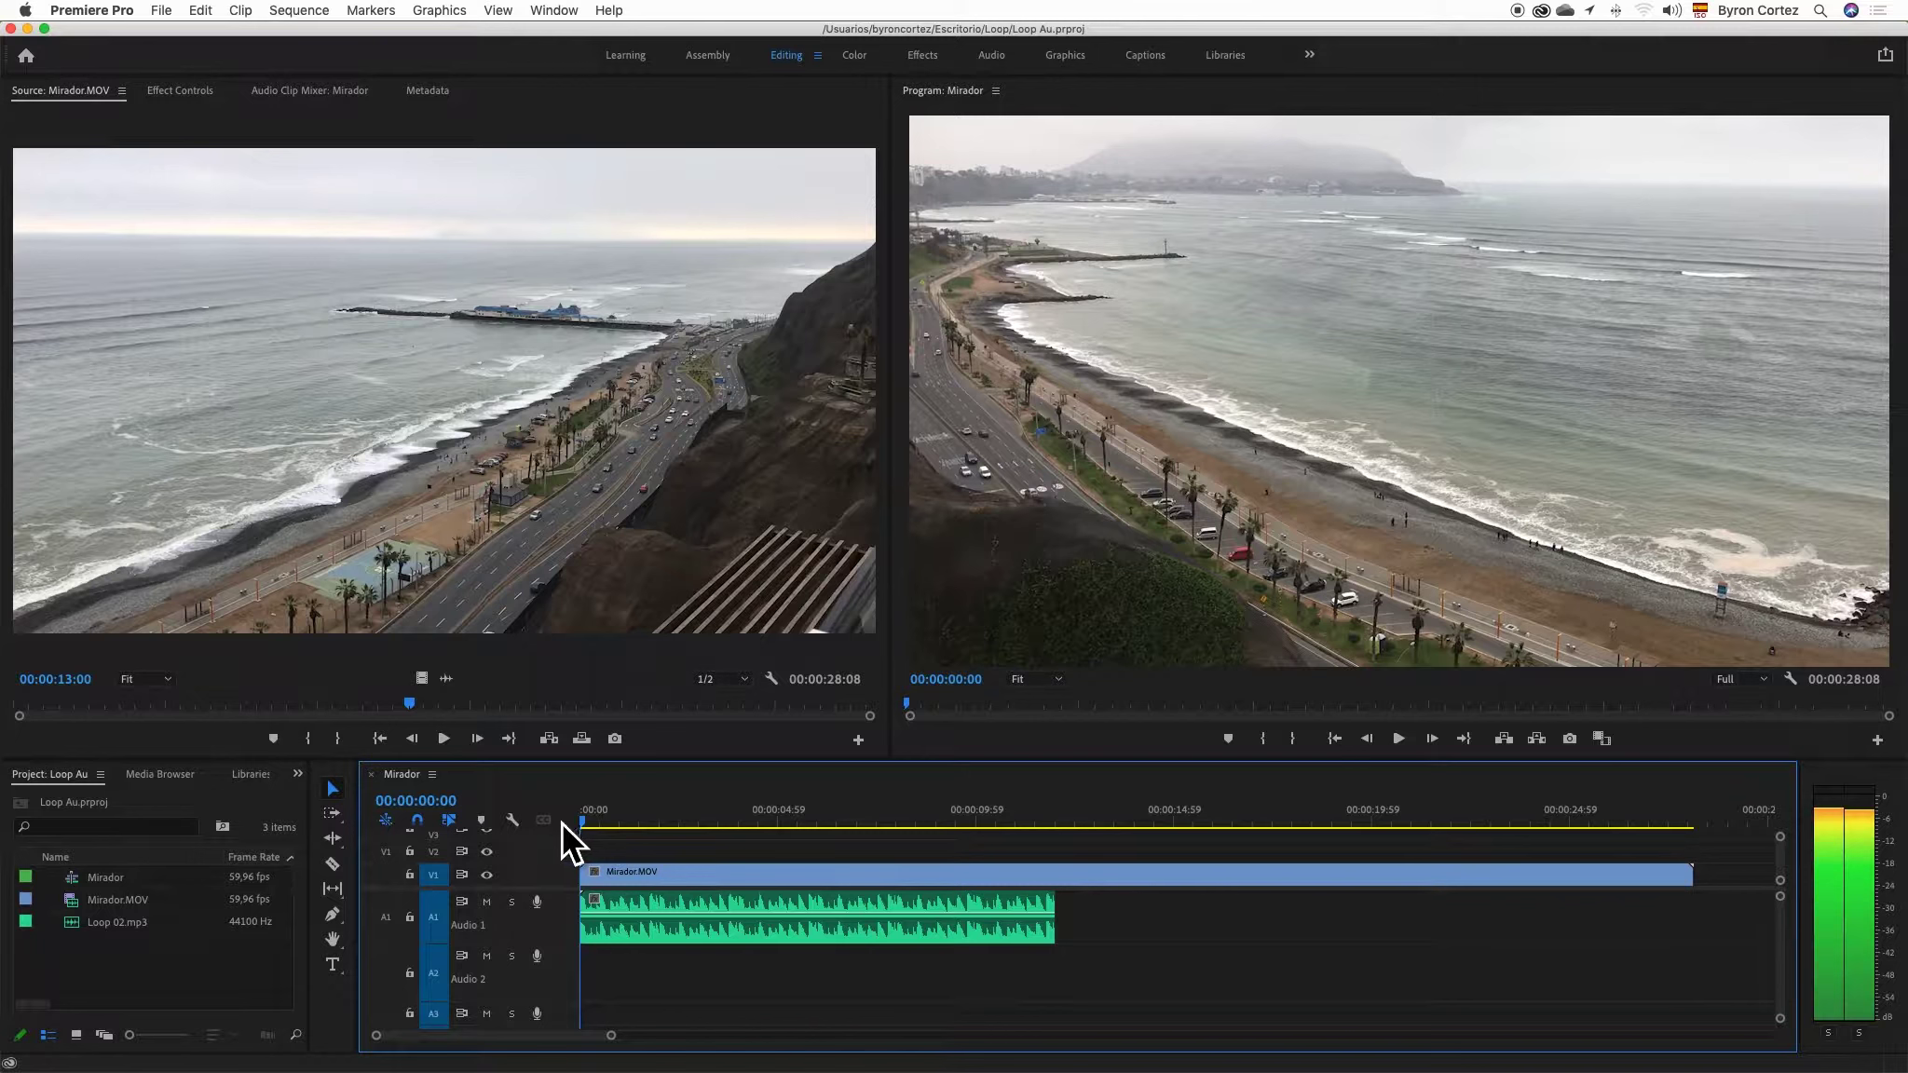
# - Preview the sequence and try extending Loop 02.mp3 to the video's end, then delete the added copies
pyautogui.press('space')
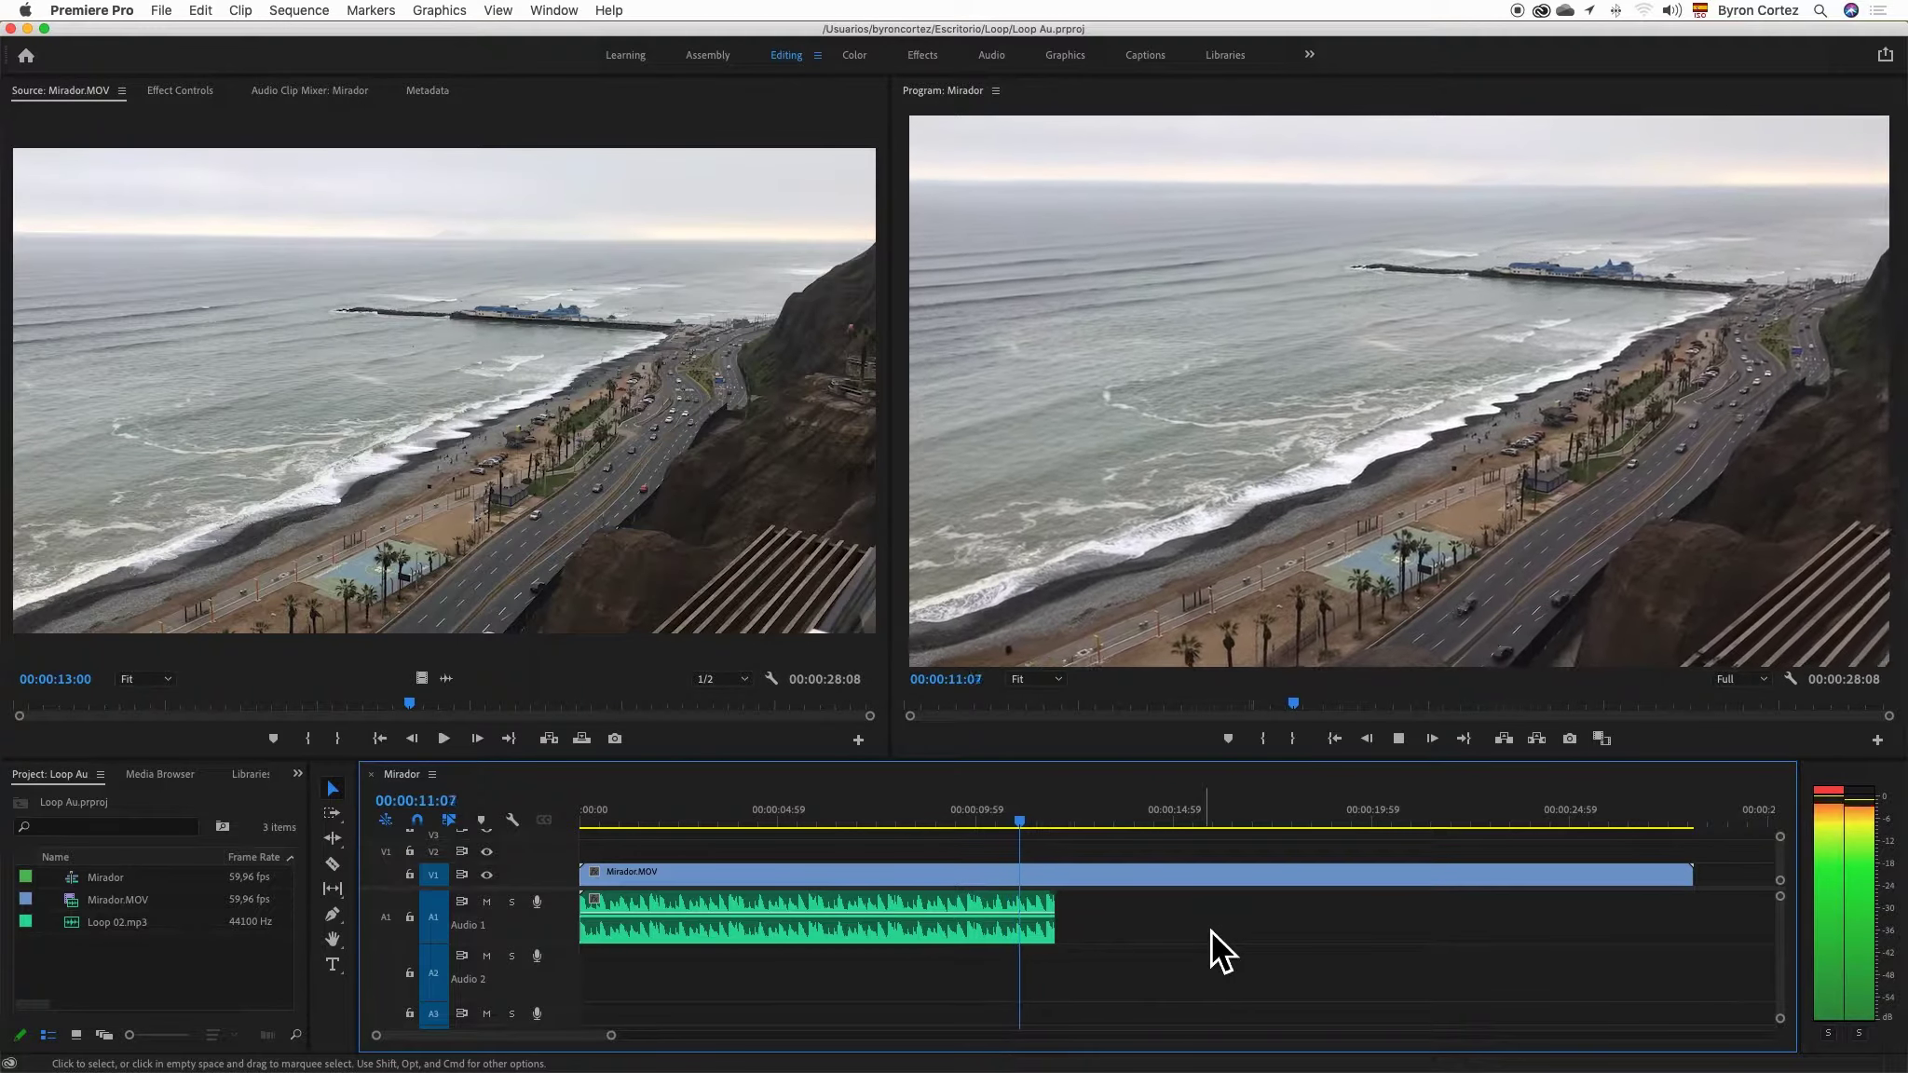
pyautogui.press('space')
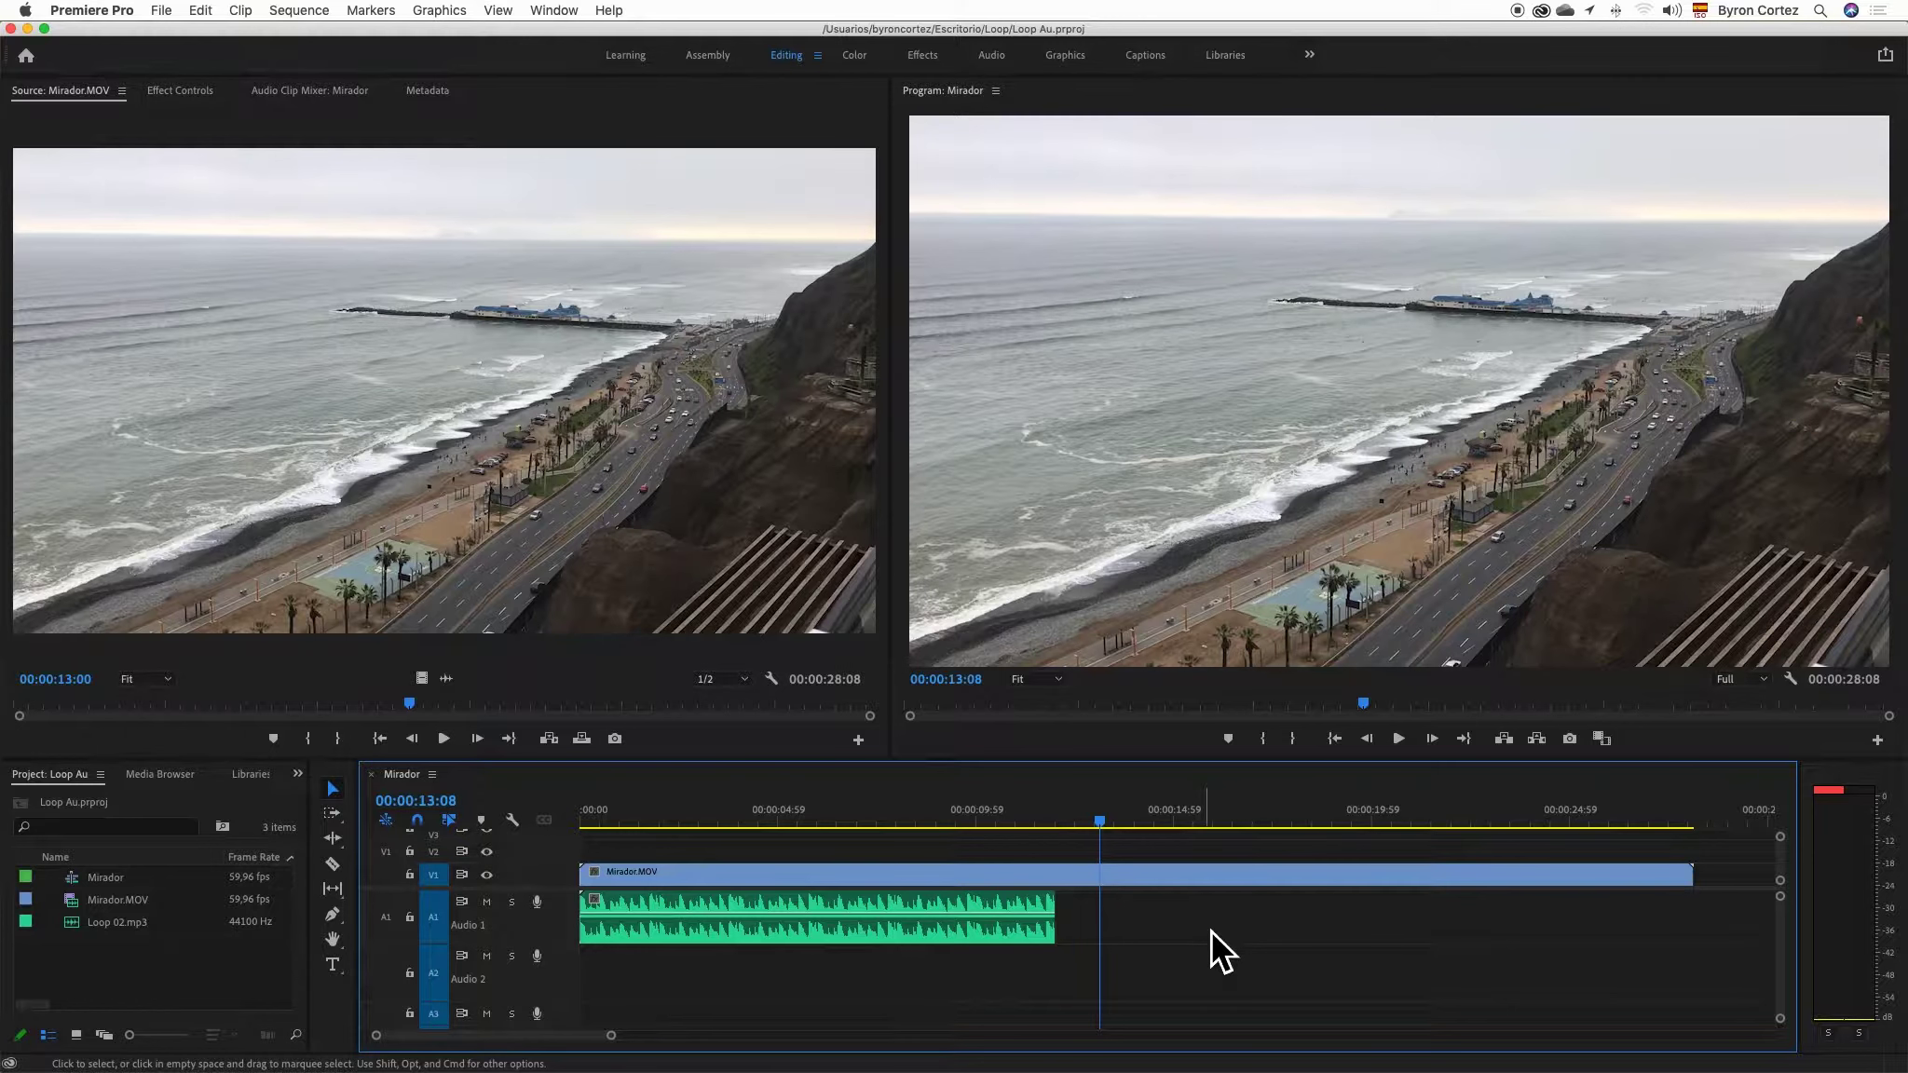
pyautogui.moveTo(1053, 917); pyautogui.dragTo(1222, 929)
pyautogui.moveTo(1058, 917); pyautogui.dragTo(1155, 924)
pyautogui.moveTo(1716, 819); pyautogui.dragTo(1703, 814)
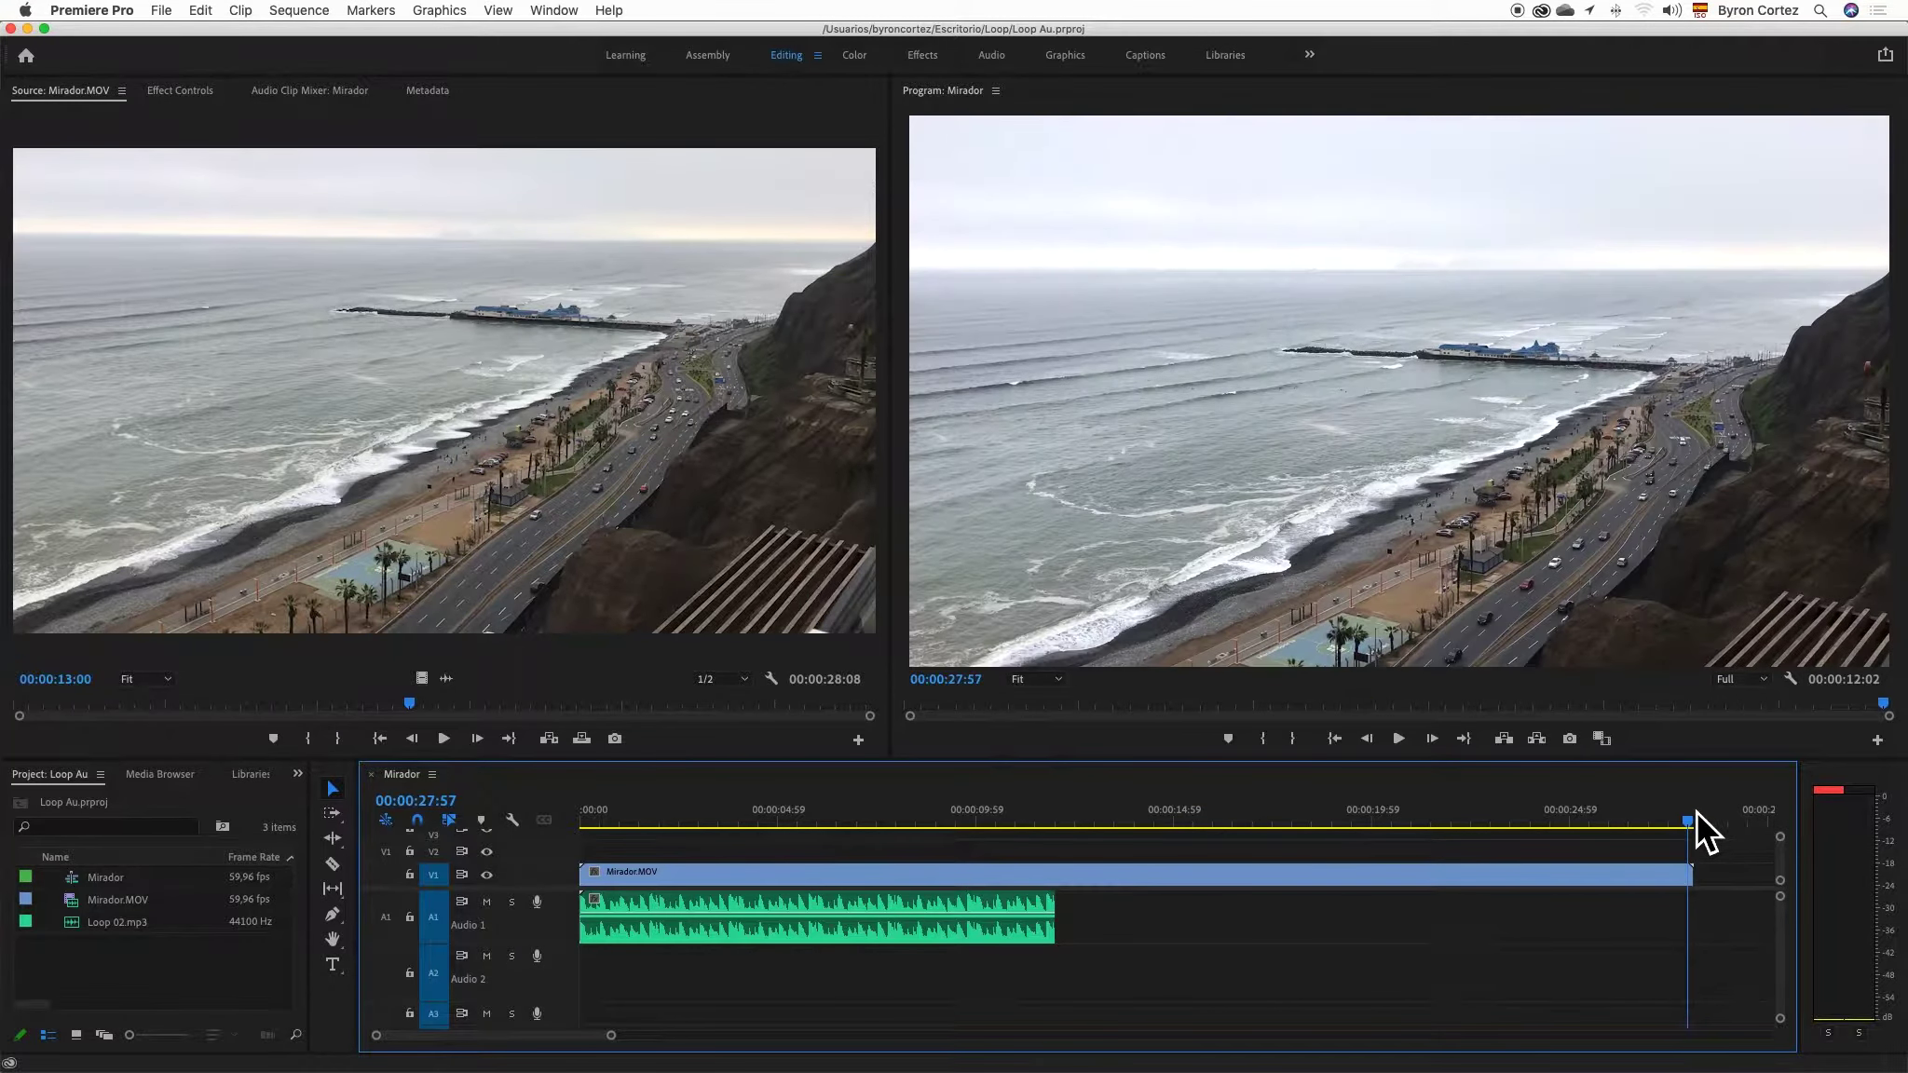
pyautogui.hotkey('shift', 'Right')
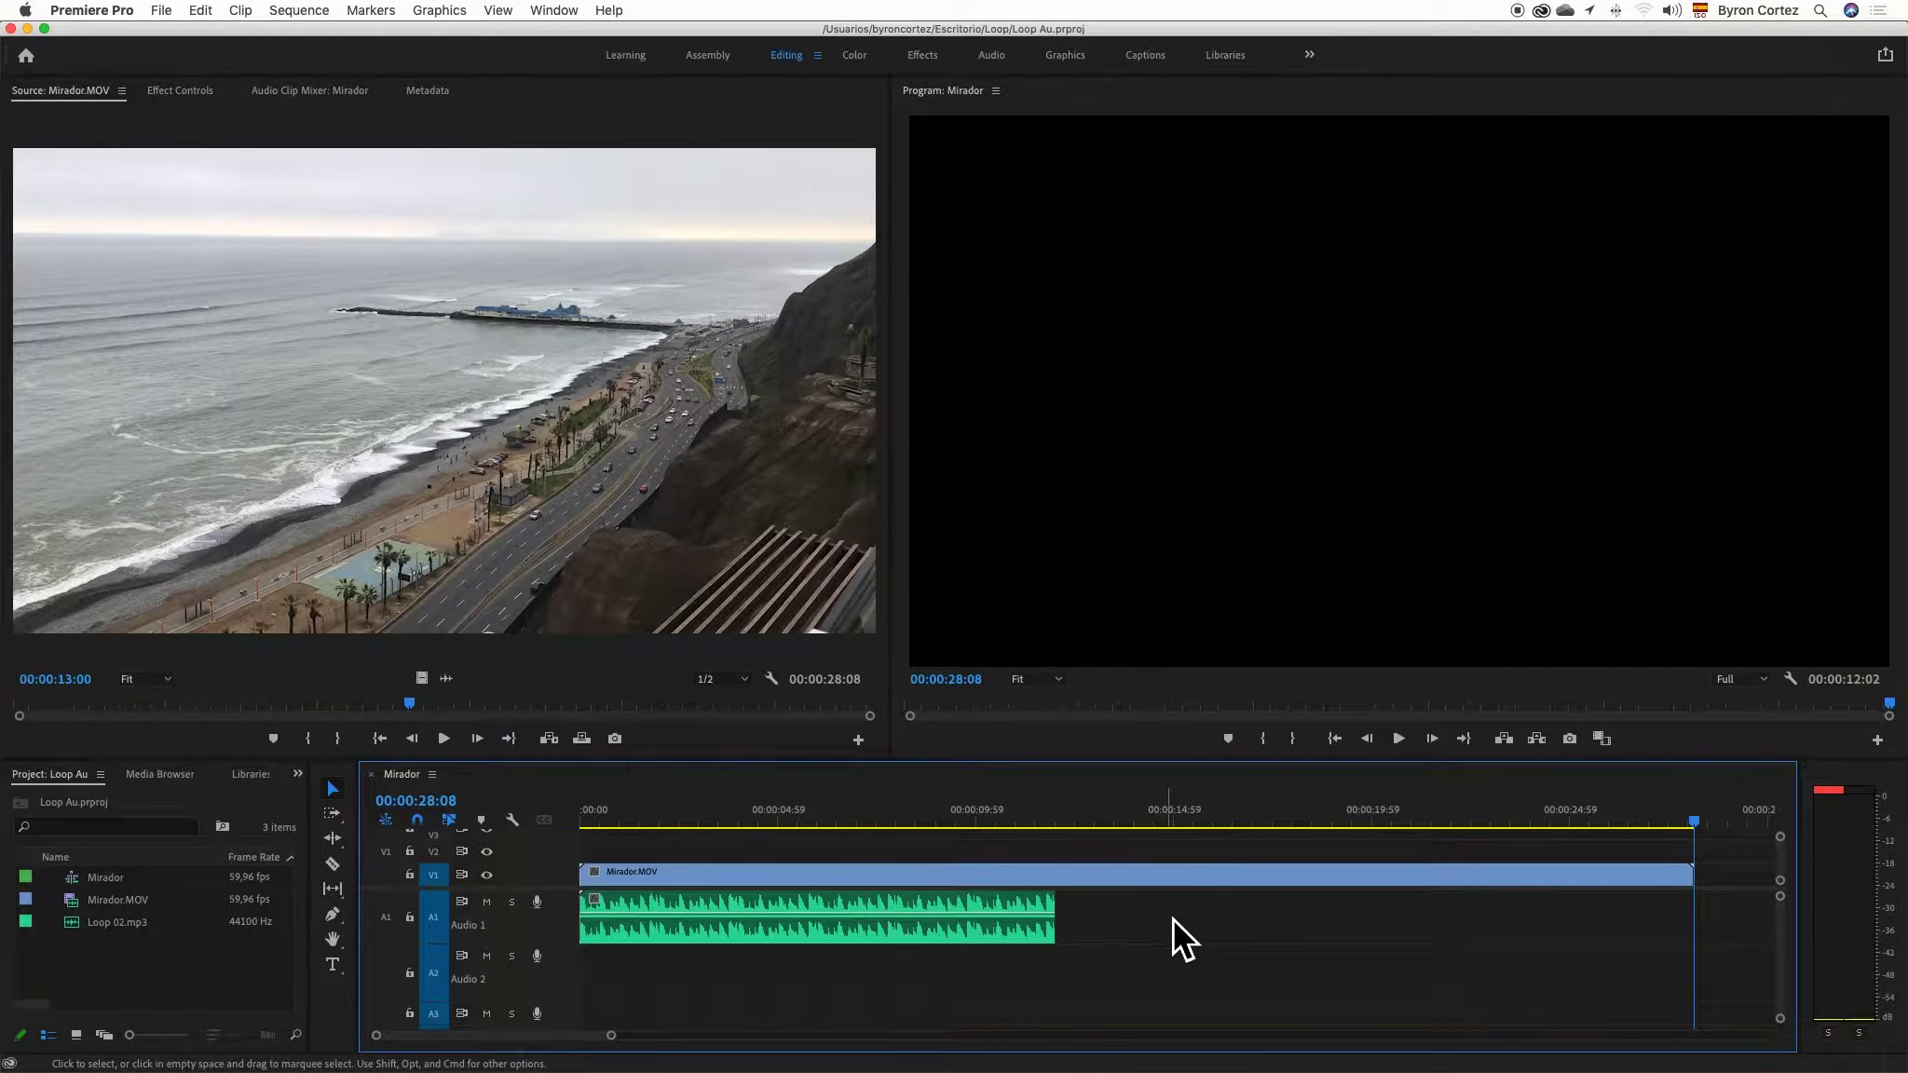
pyautogui.moveTo(922, 900)
pyautogui.mouseDown()
pyautogui.moveTo(883, 912)
pyautogui.moveTo(1557, 919)
pyautogui.mouseUp()
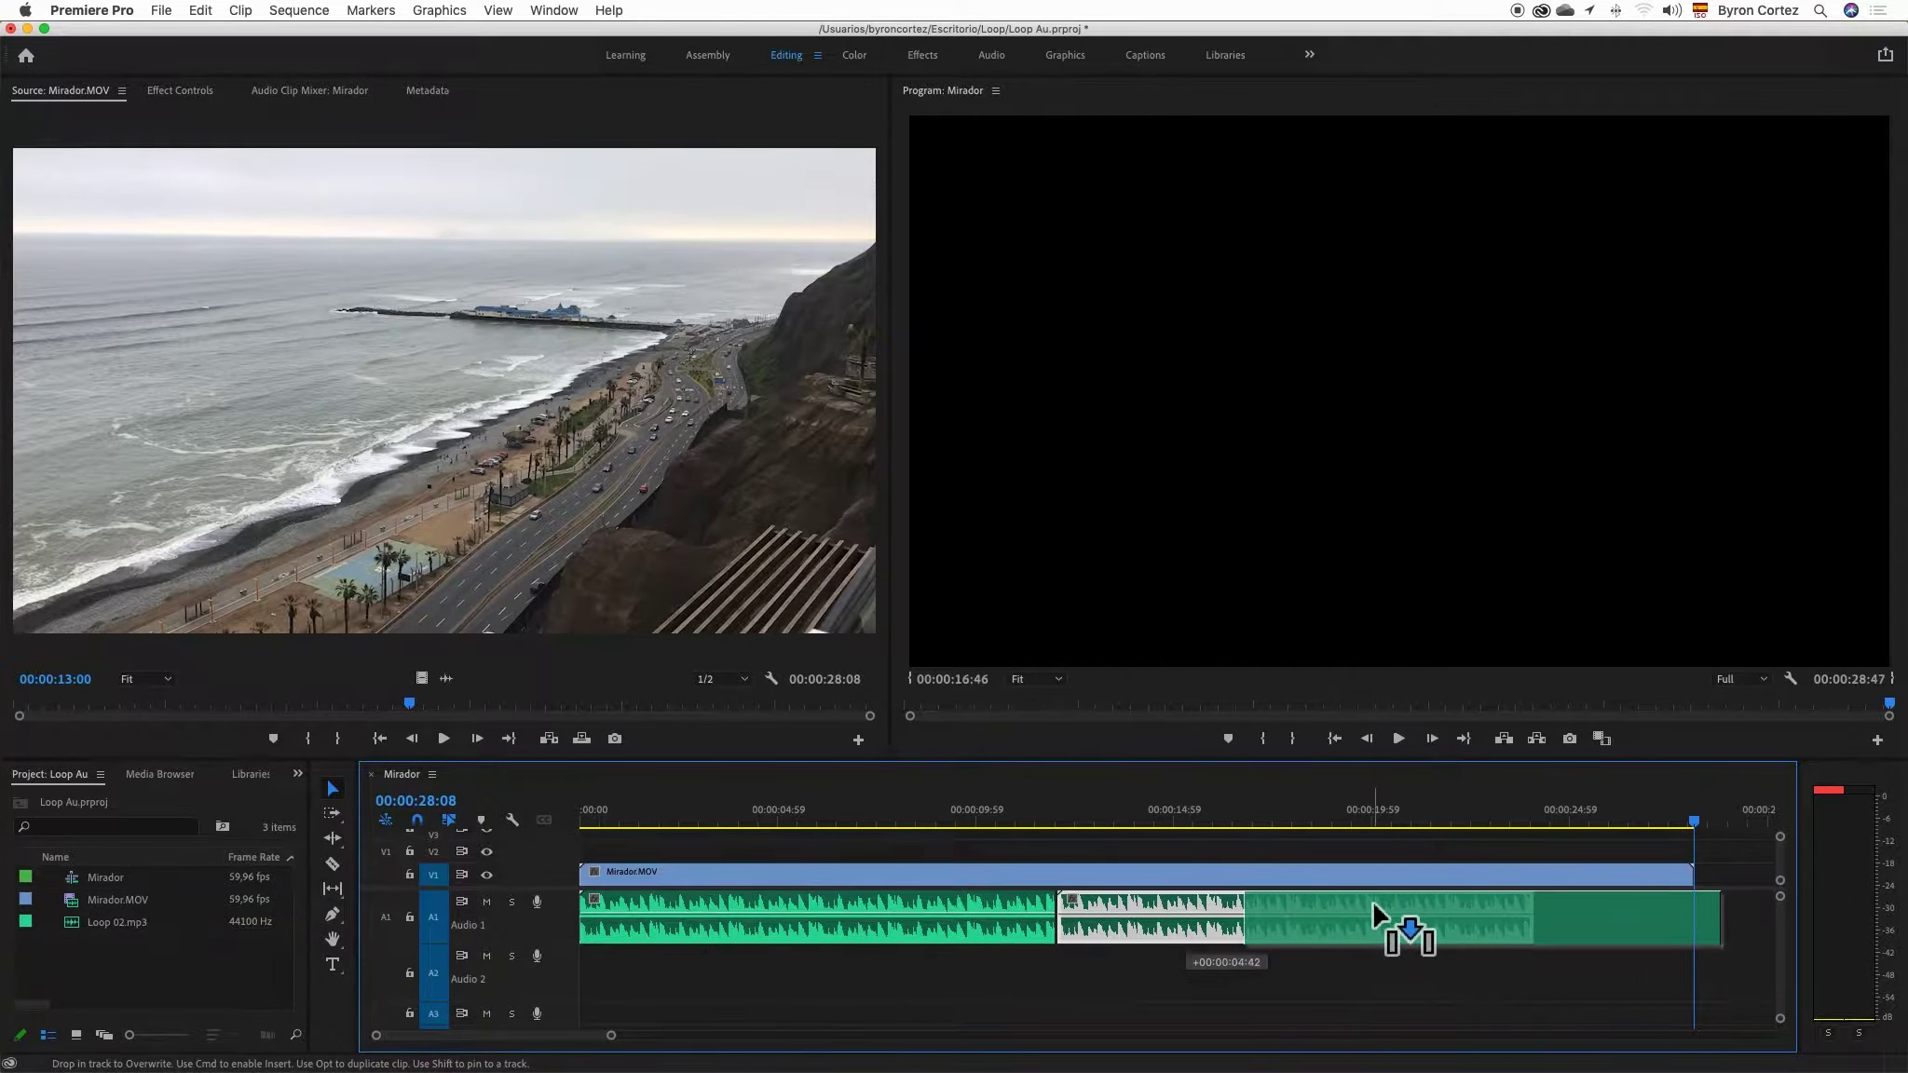
pyautogui.moveTo(1558, 920); pyautogui.dragTo(1351, 903)
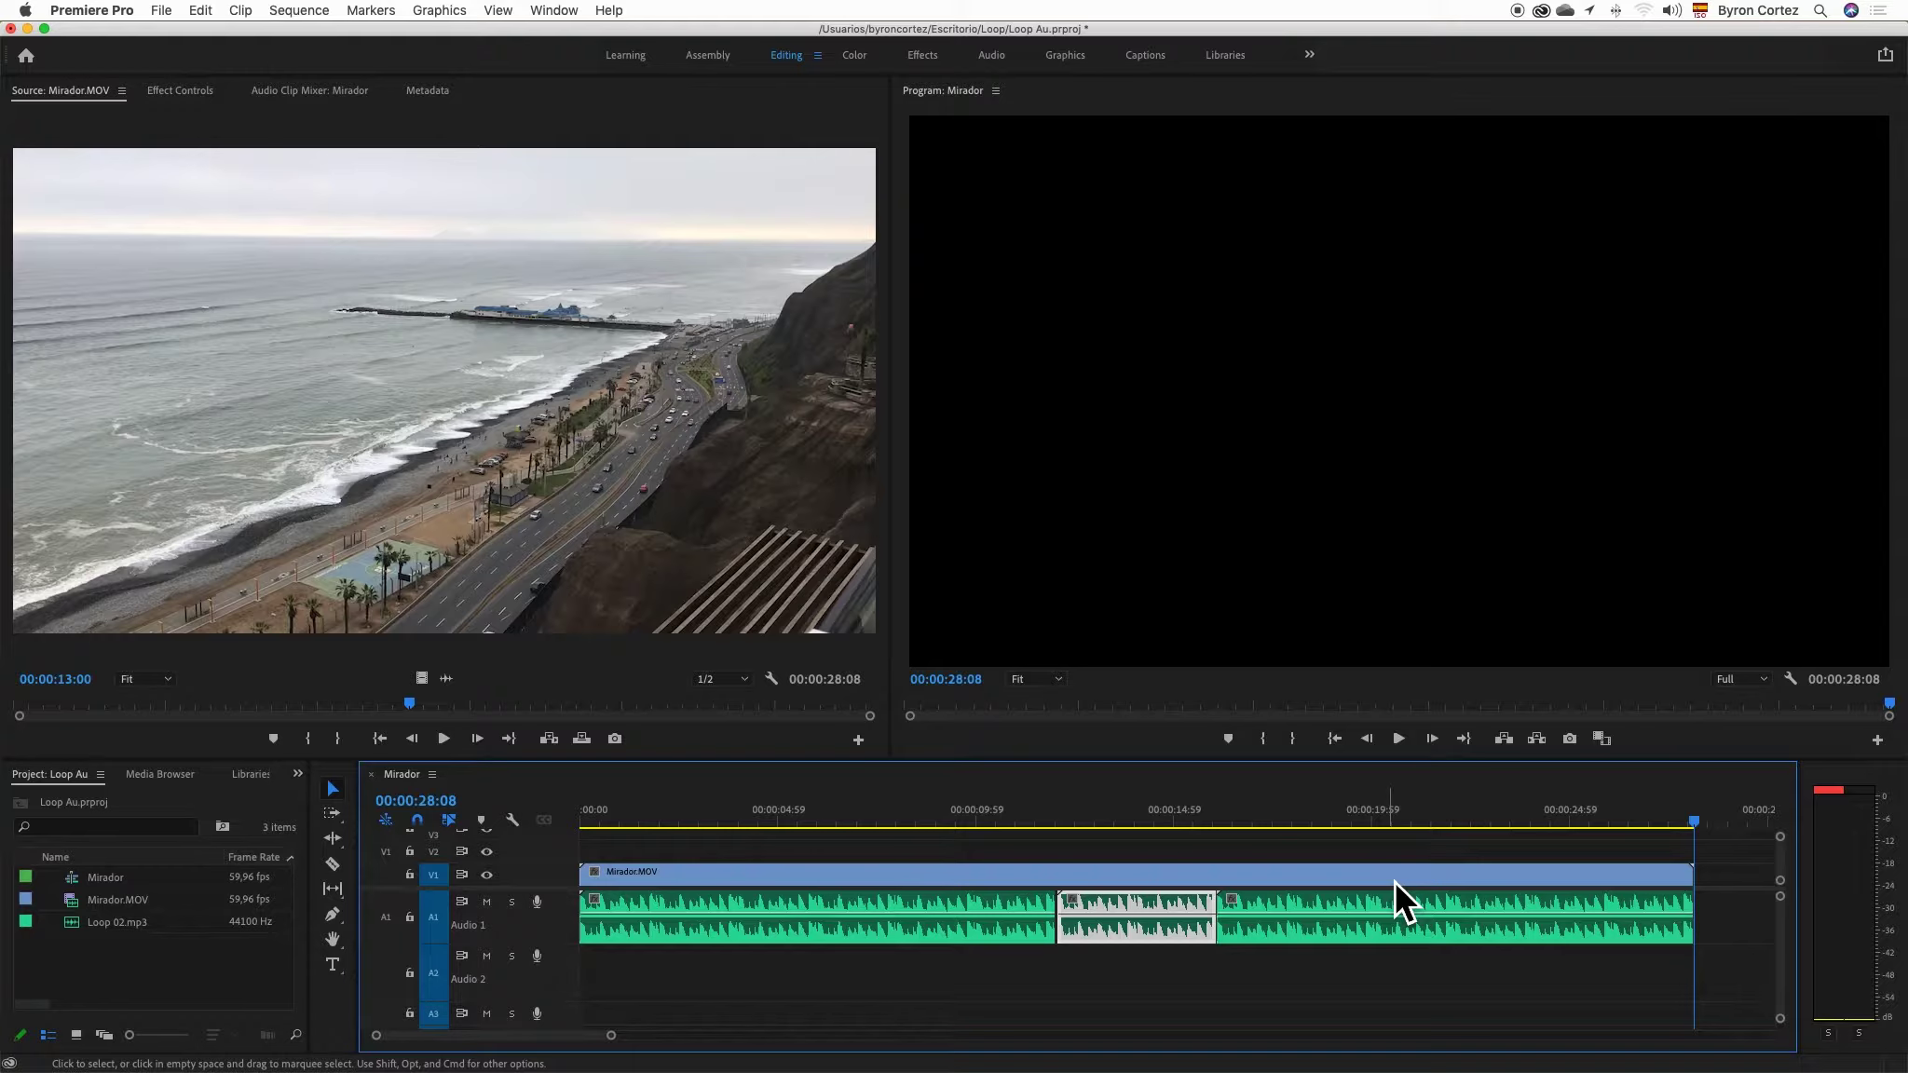
pyautogui.press('Delete')
pyautogui.press('Delete')
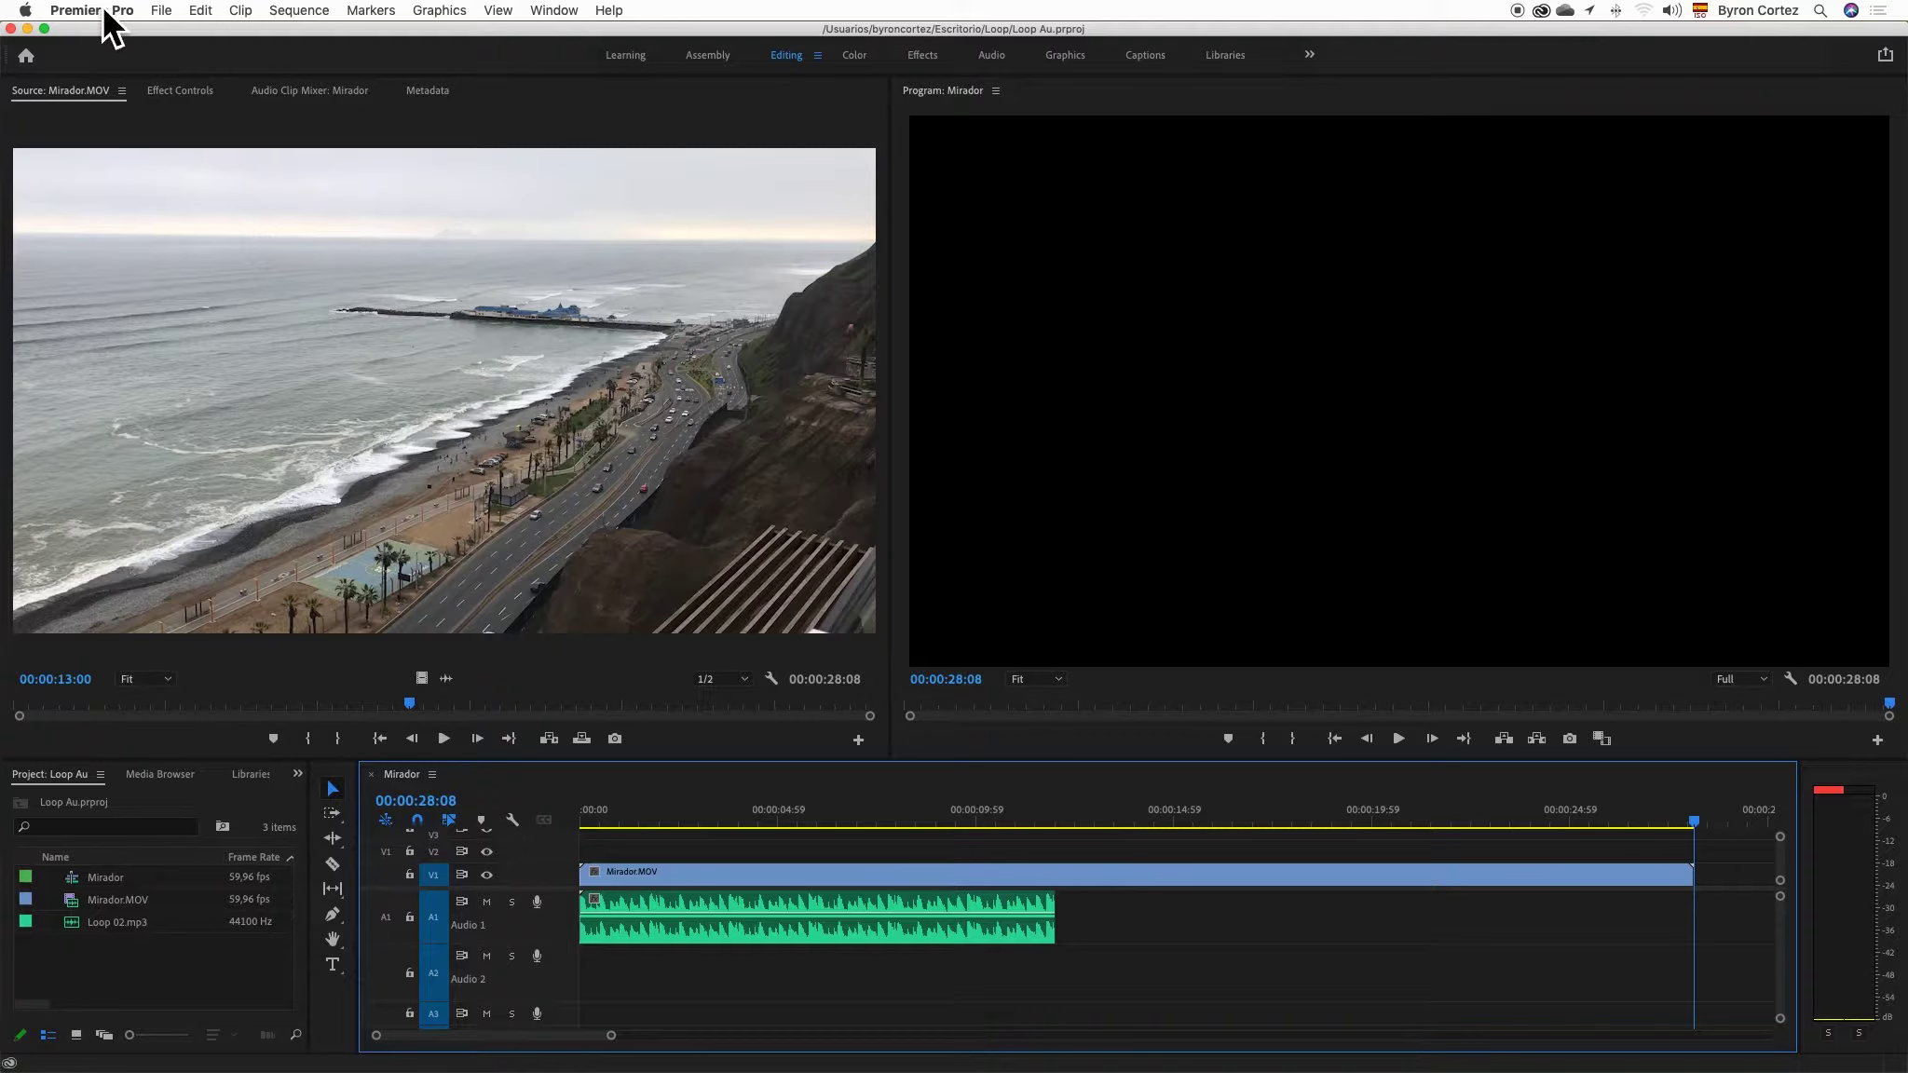
# - Open the Mirador sequence in Audition as a 0:28.149 multitrack session
pyautogui.click(206, 13)
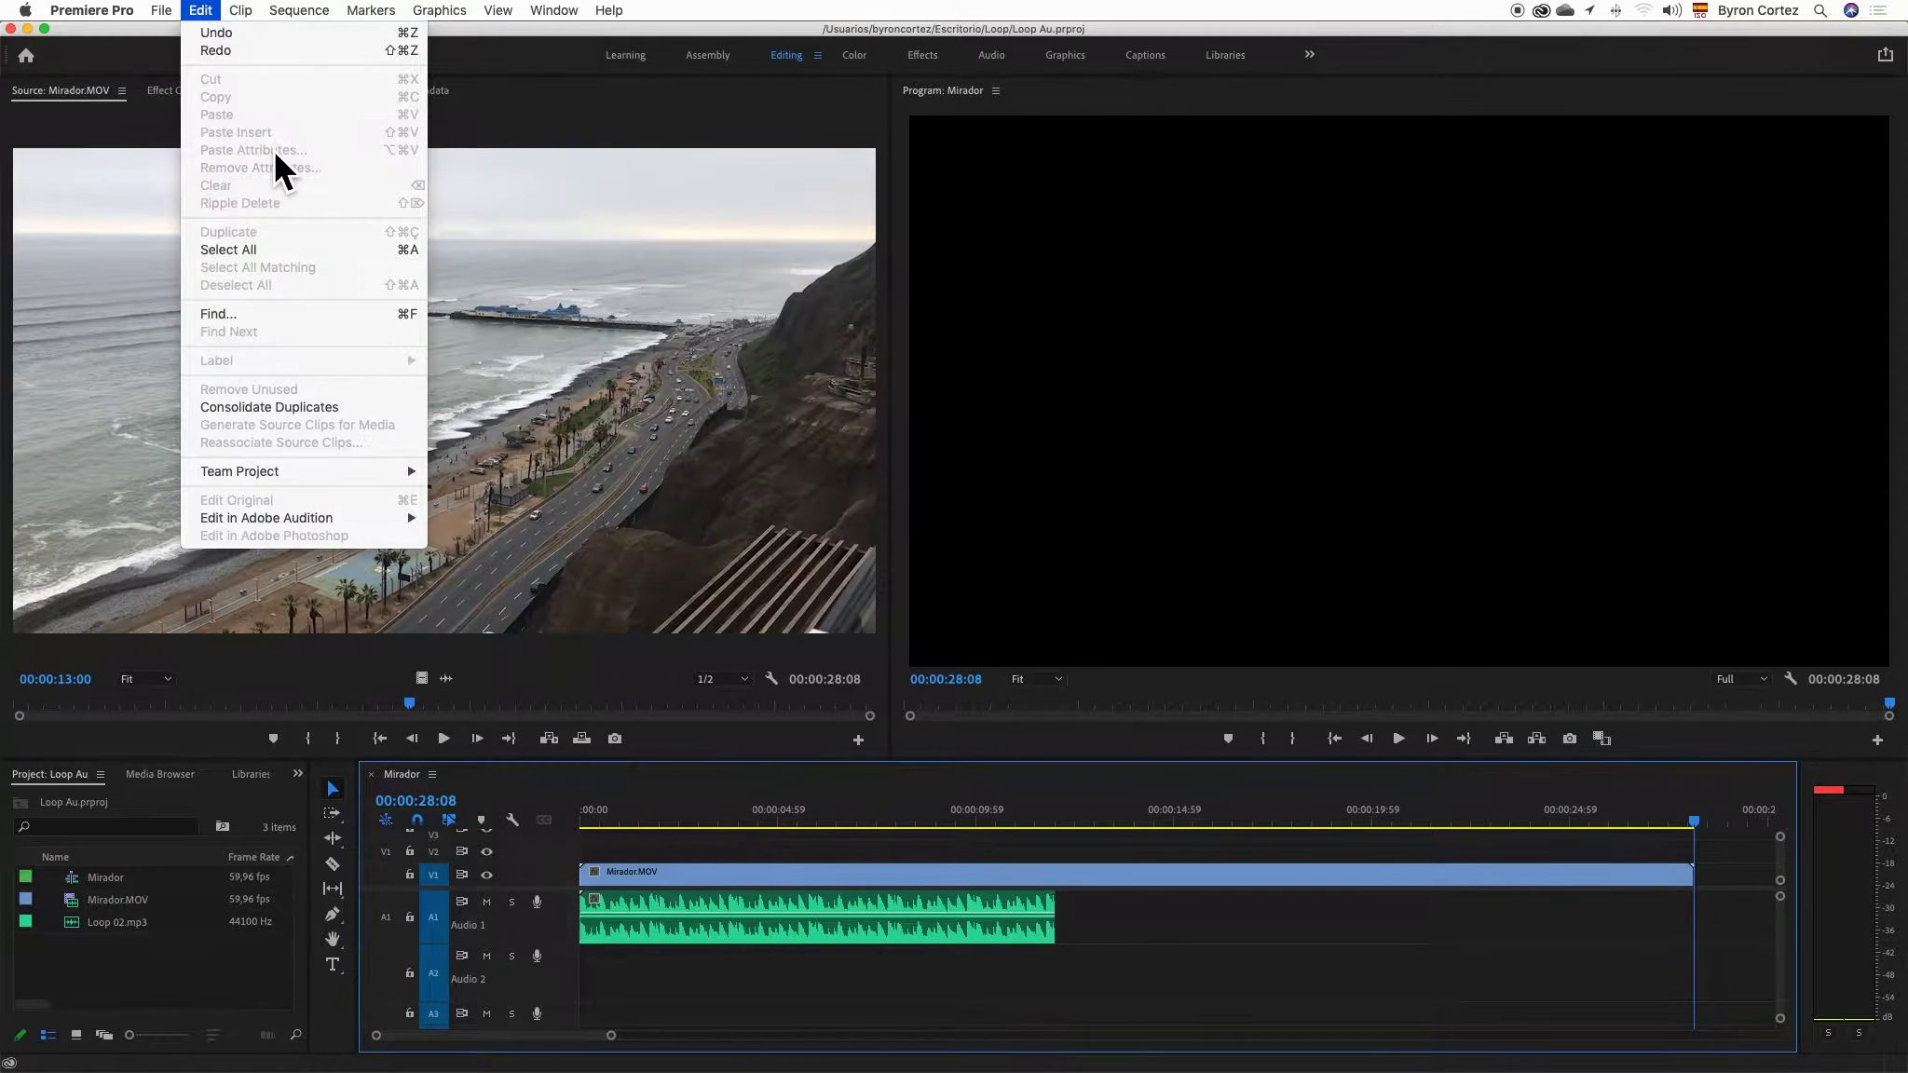
pyautogui.moveTo(310, 521)
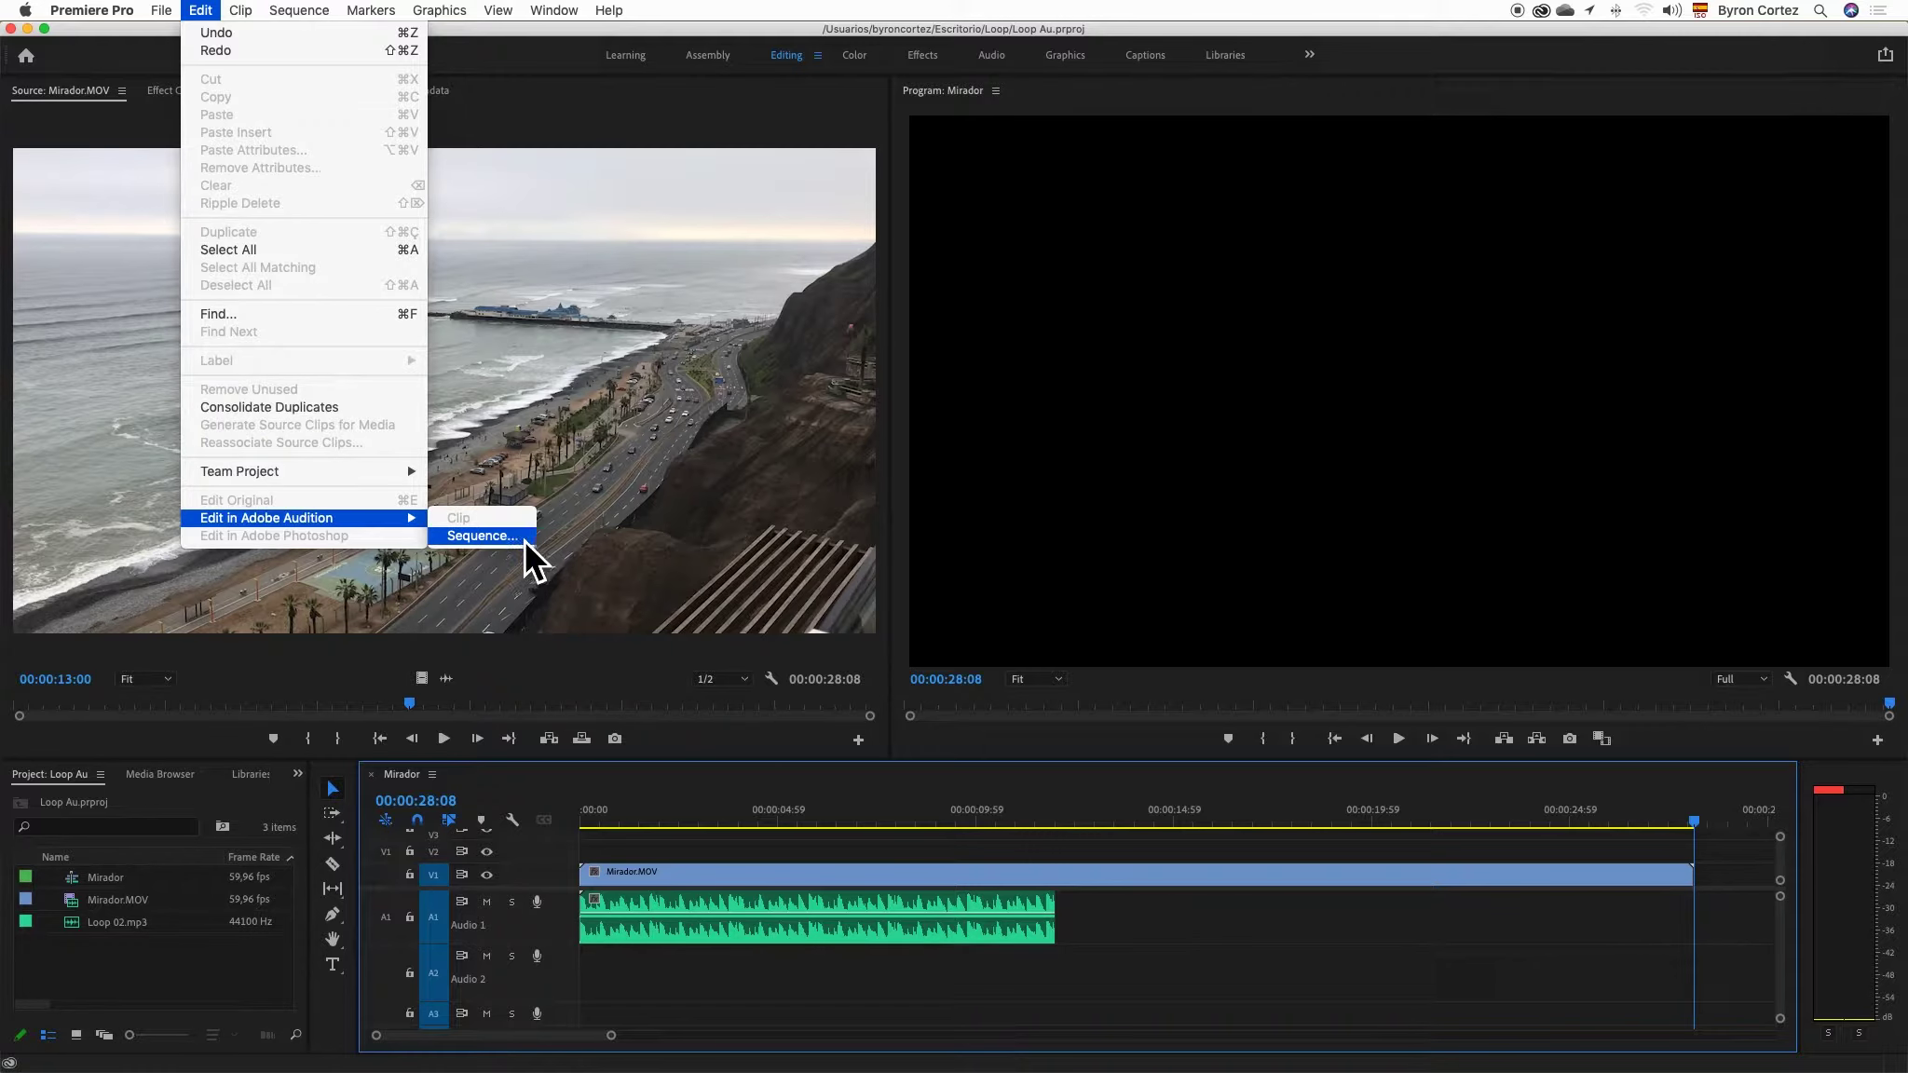
pyautogui.click(478, 535)
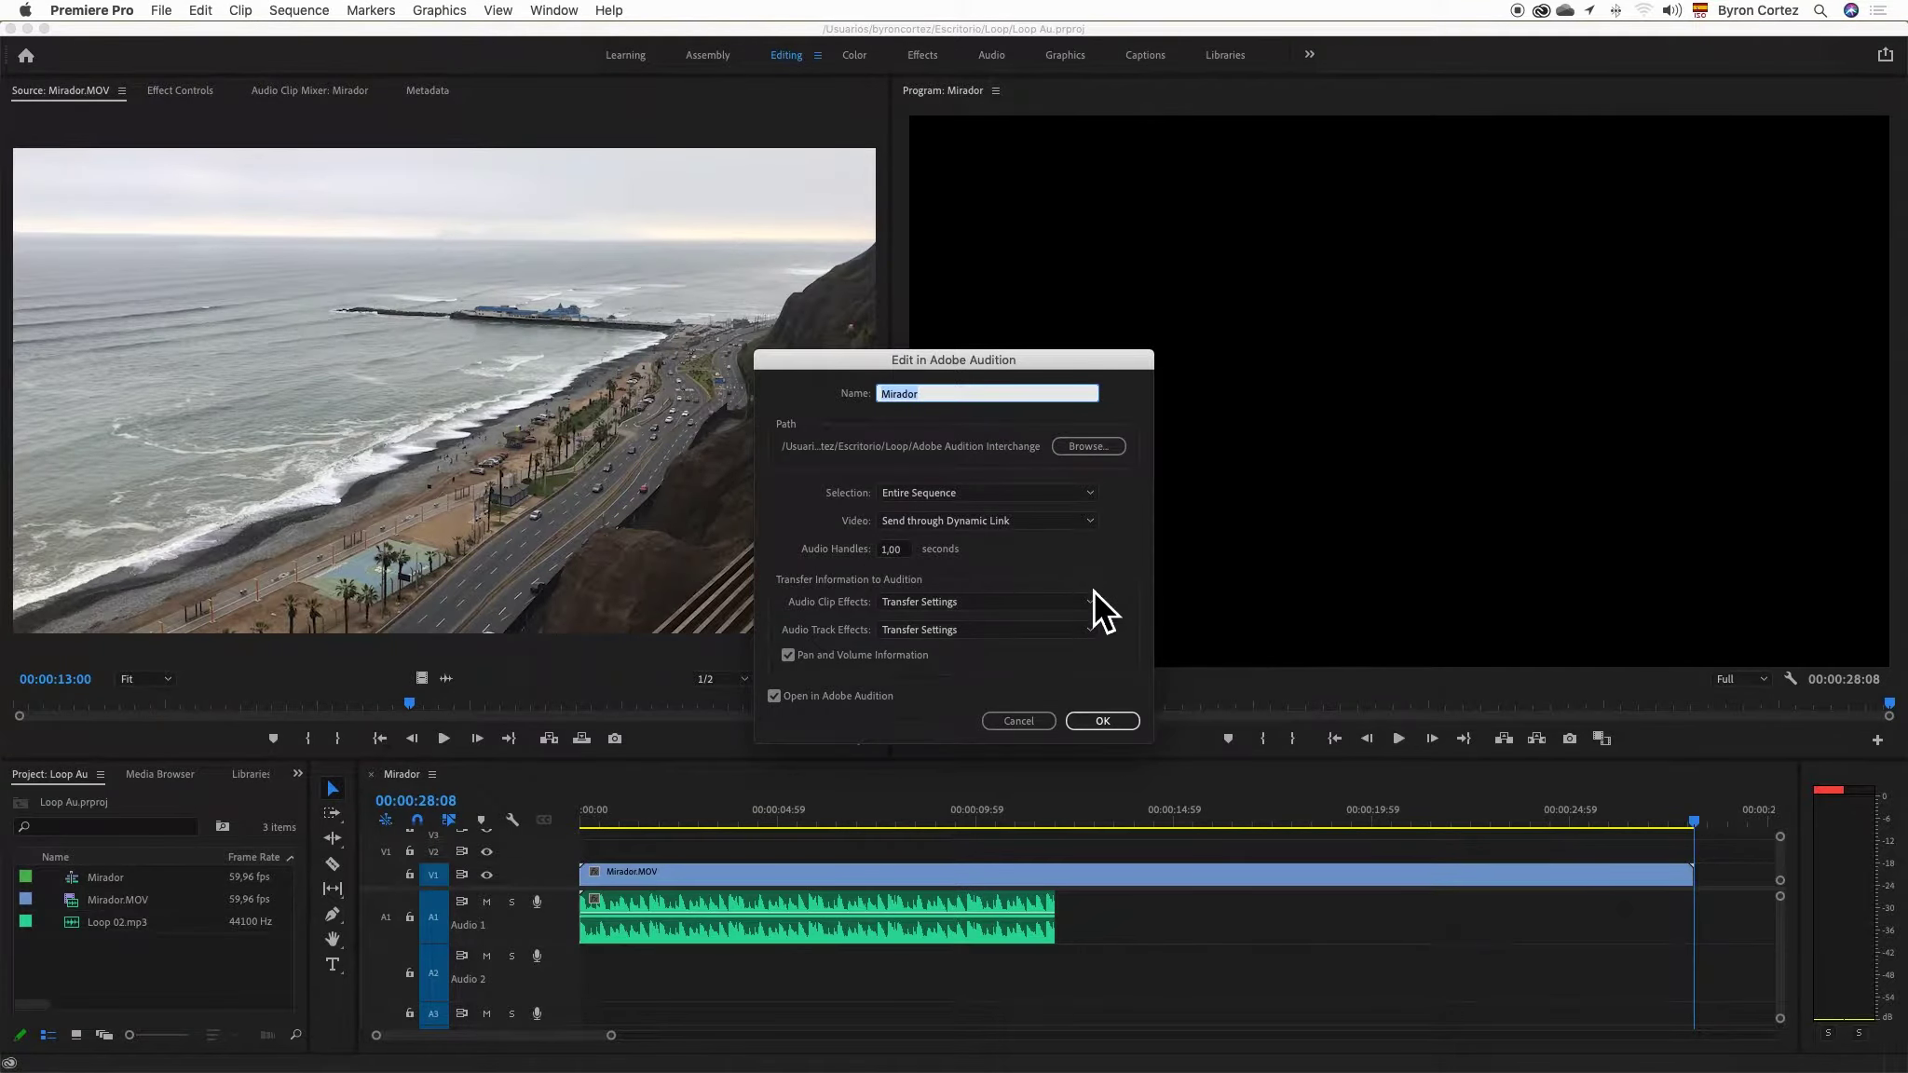
pyautogui.click(1106, 727)
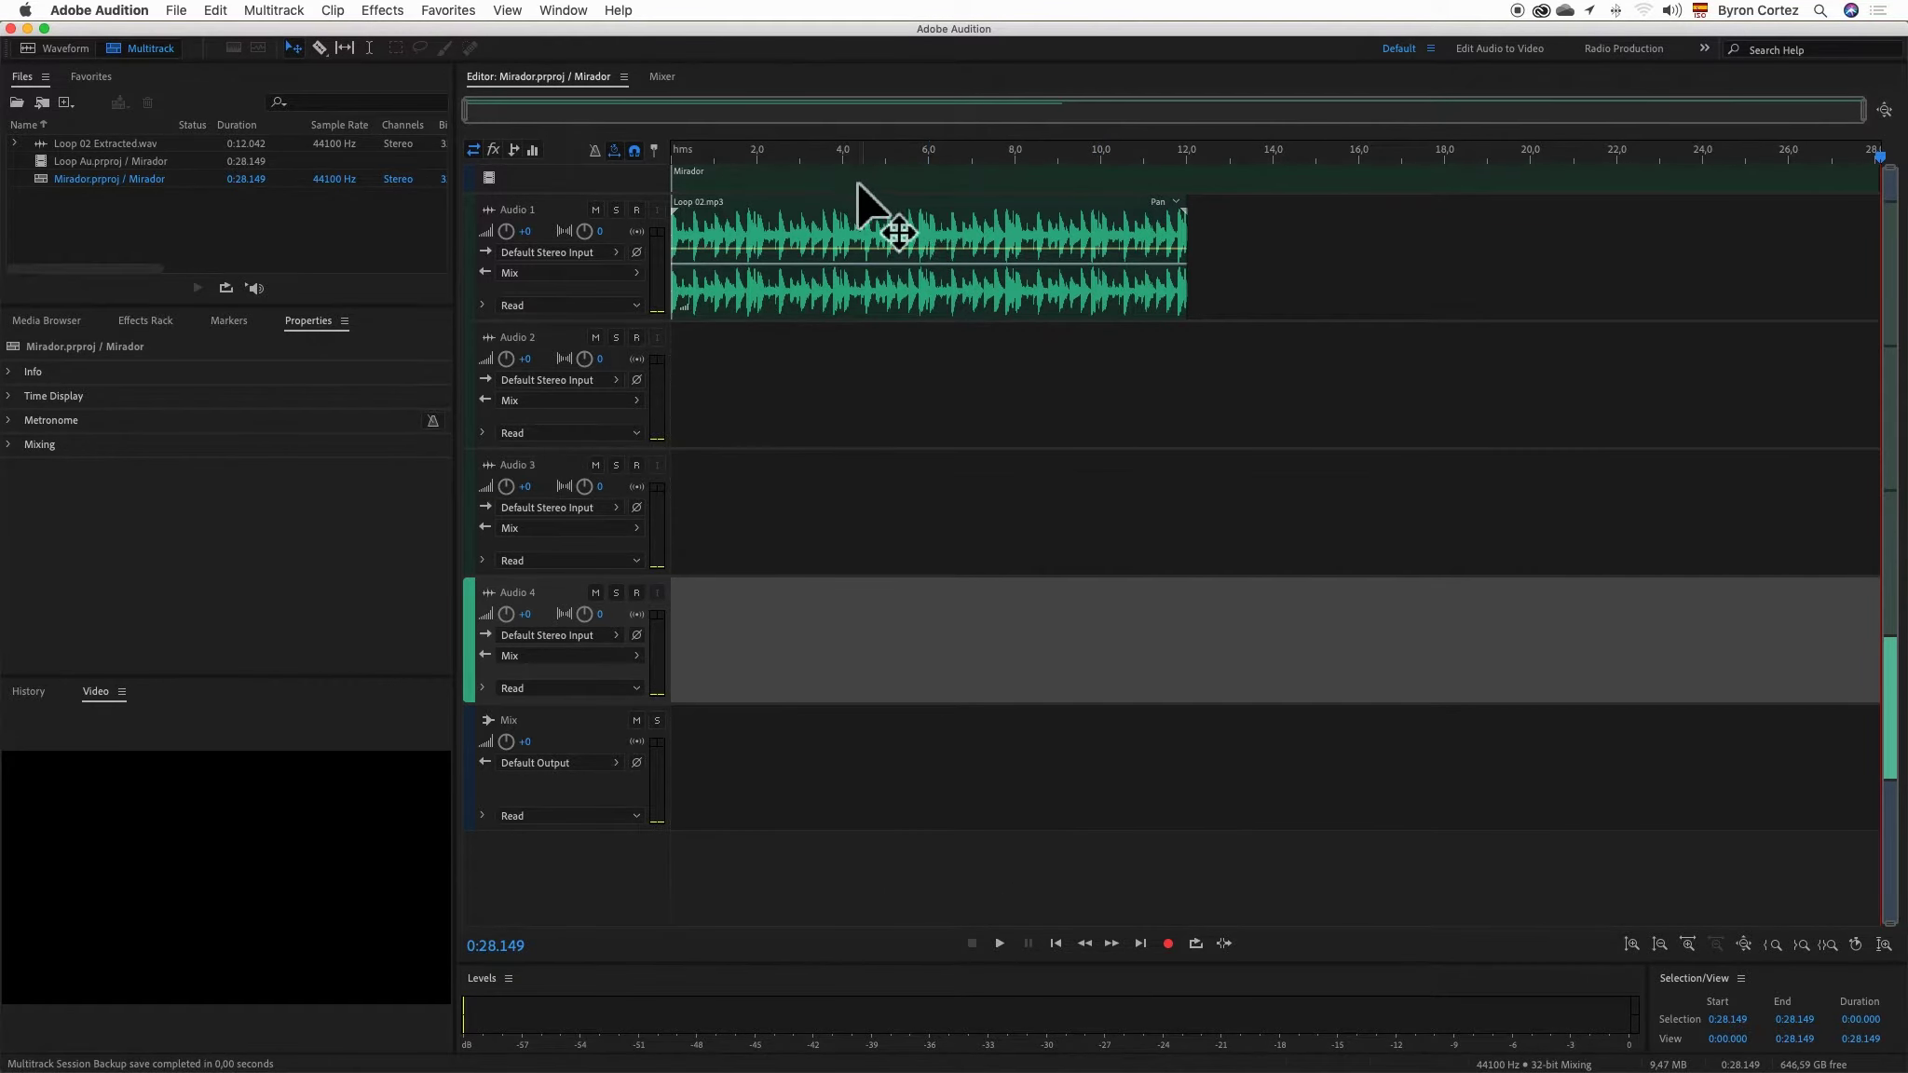
# - Select the Loop 02.mp3 clip and enable Remix in its properties, with the target still 0:12.000
pyautogui.click(1397, 177)
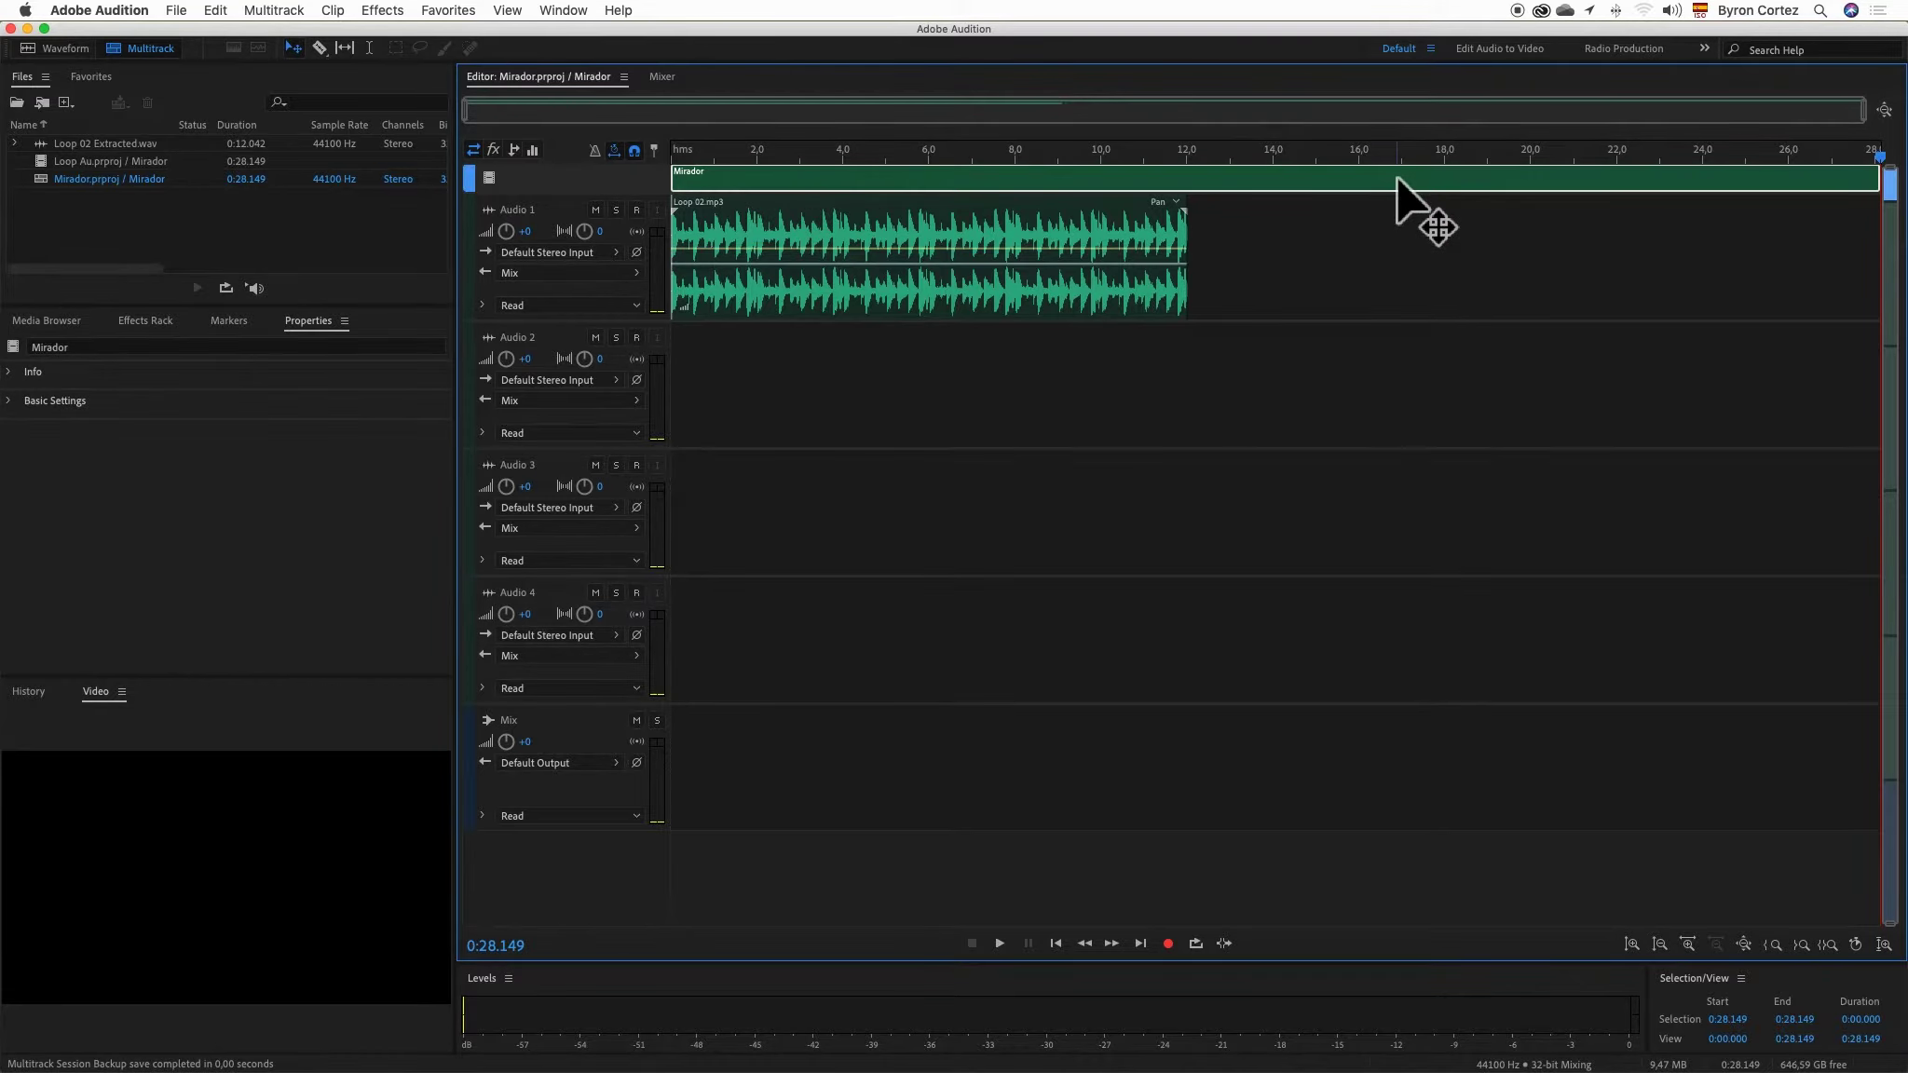
pyautogui.click(809, 225)
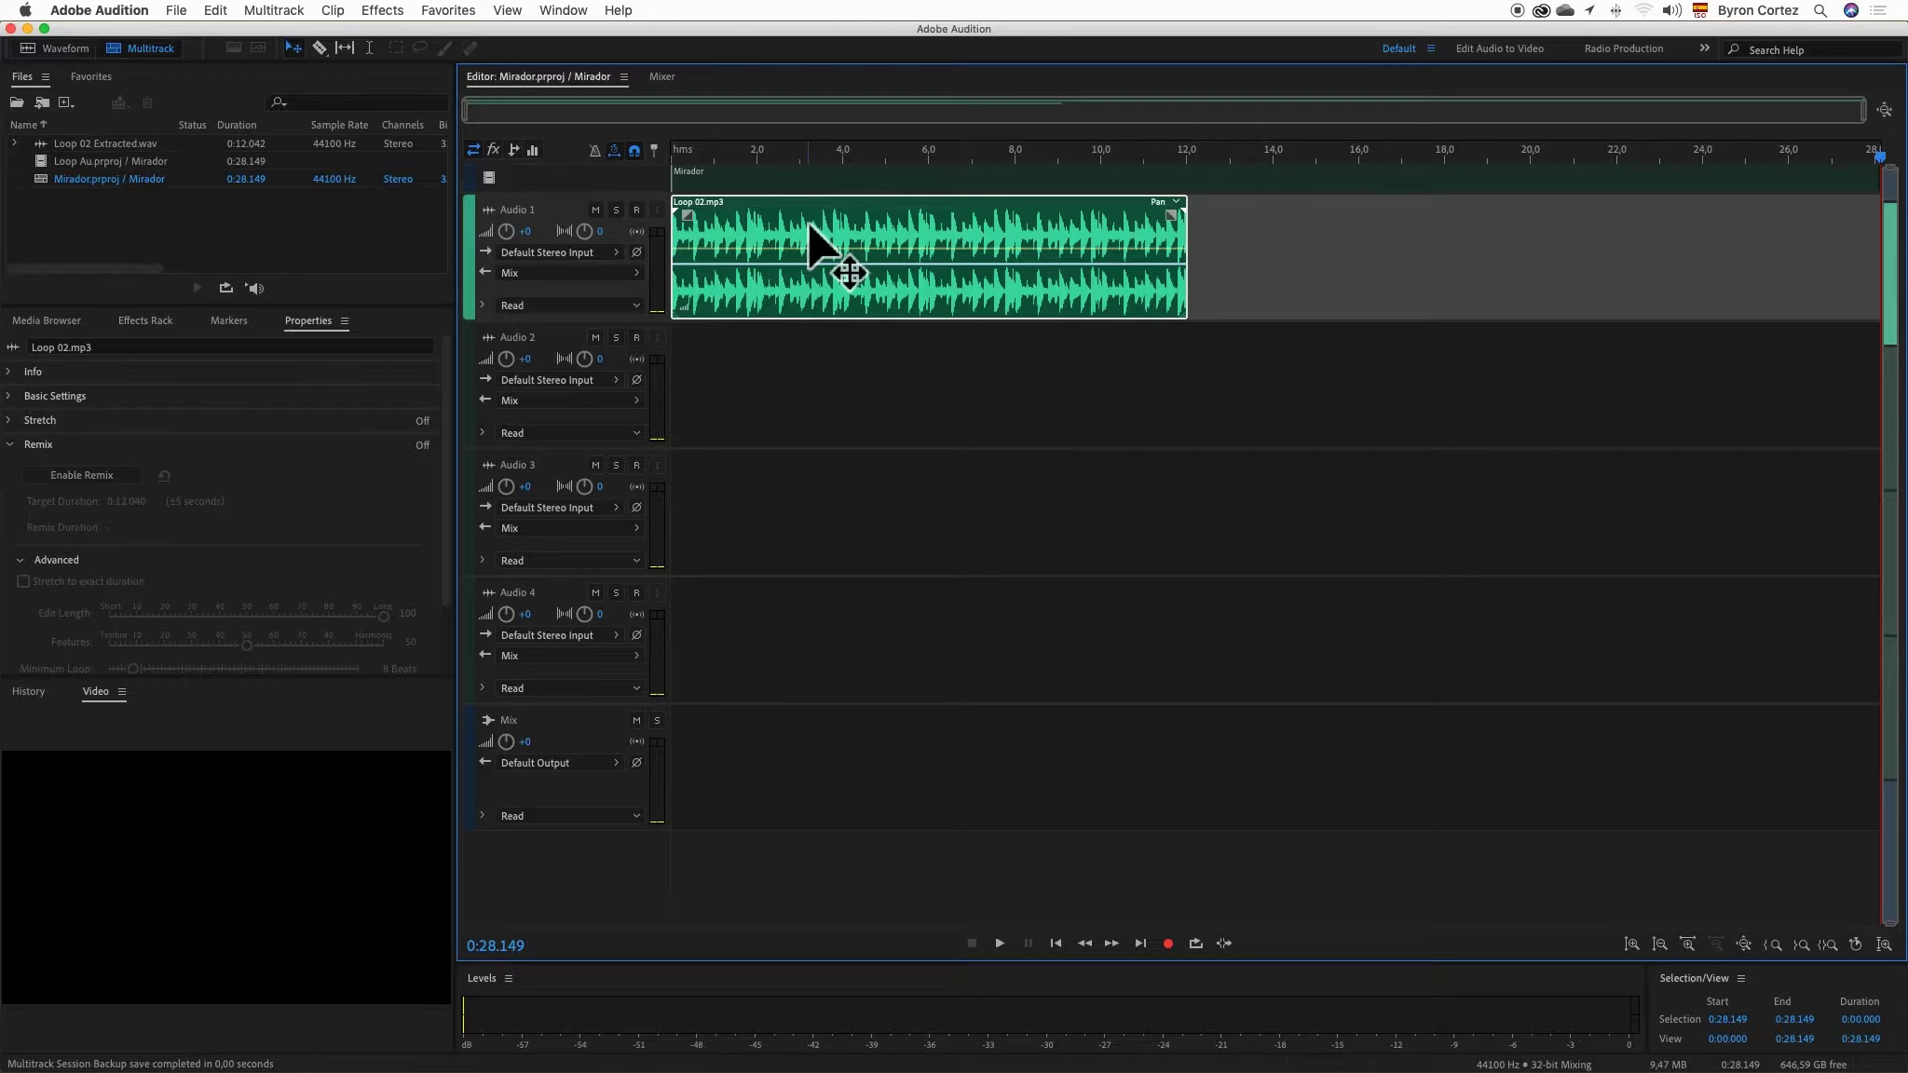
pyautogui.moveTo(1201, 261); pyautogui.dragTo(1444, 259)
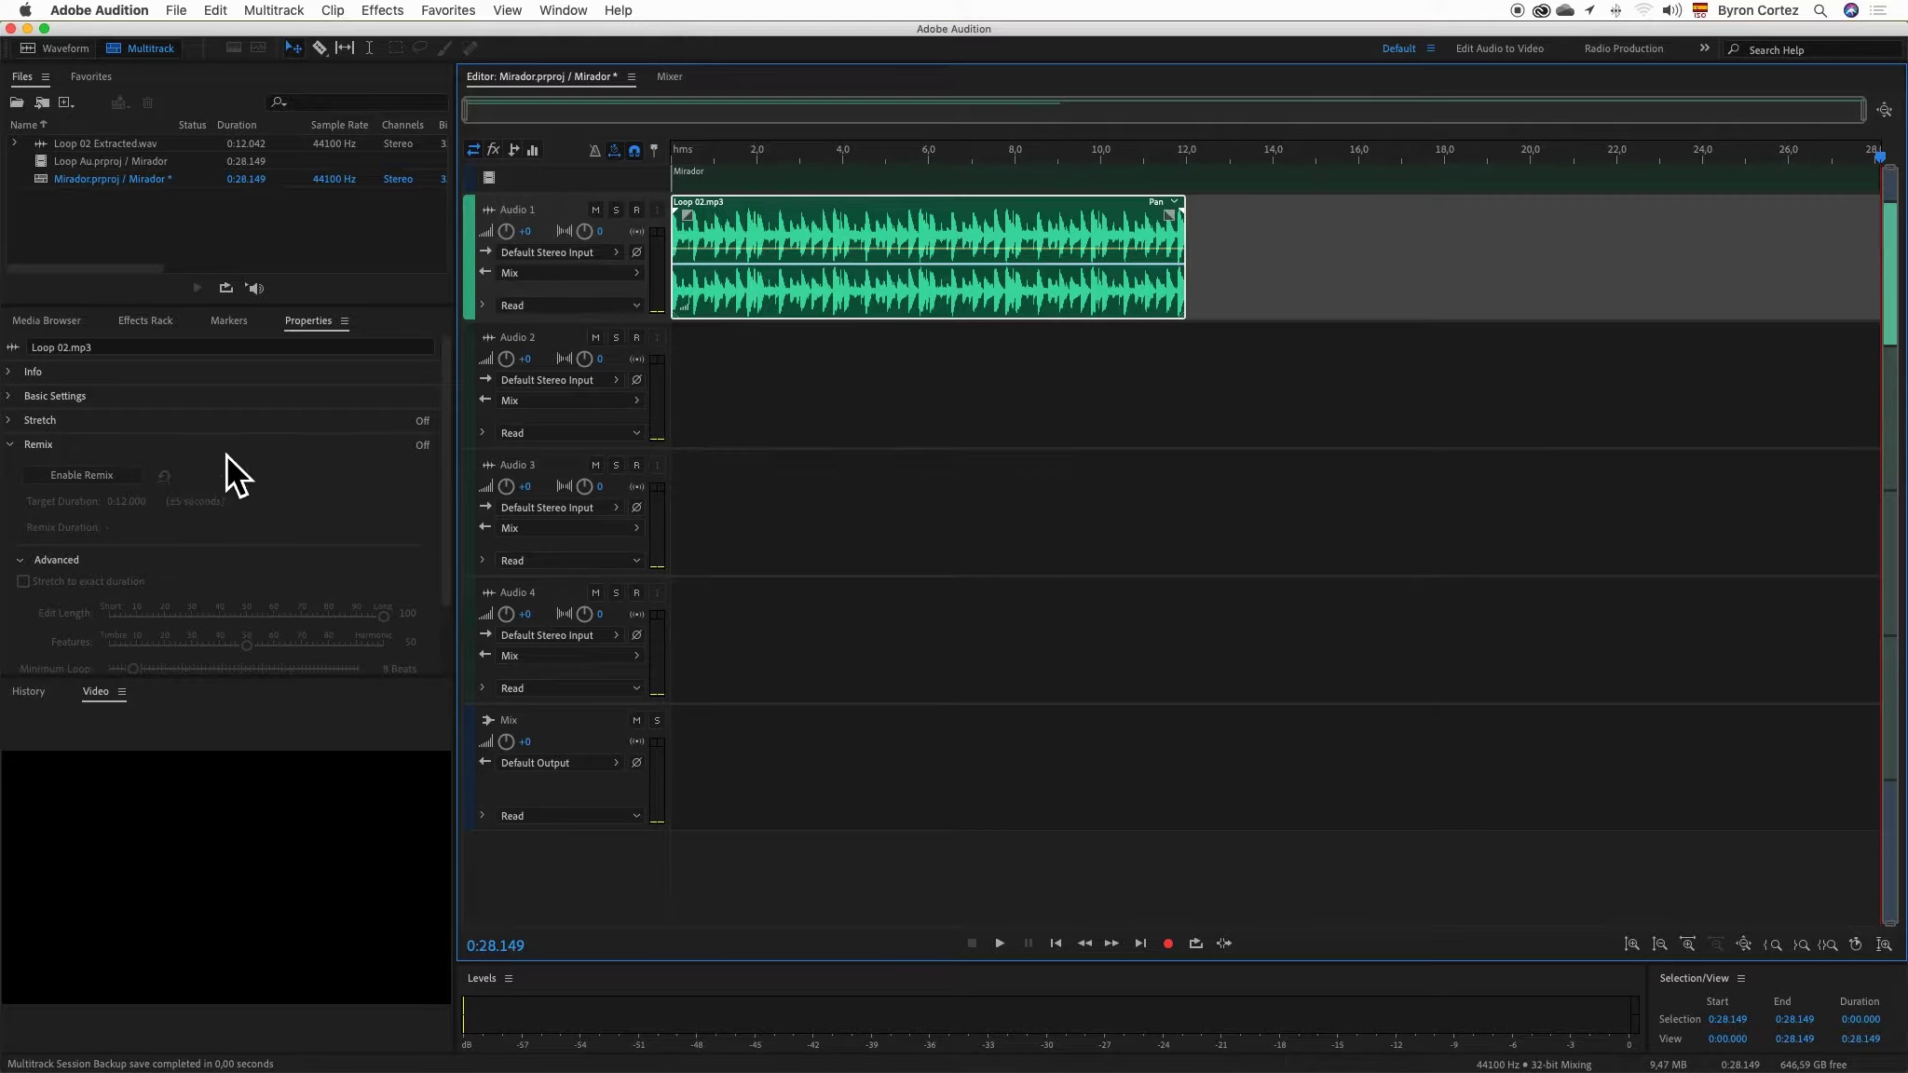
pyautogui.click(86, 477)
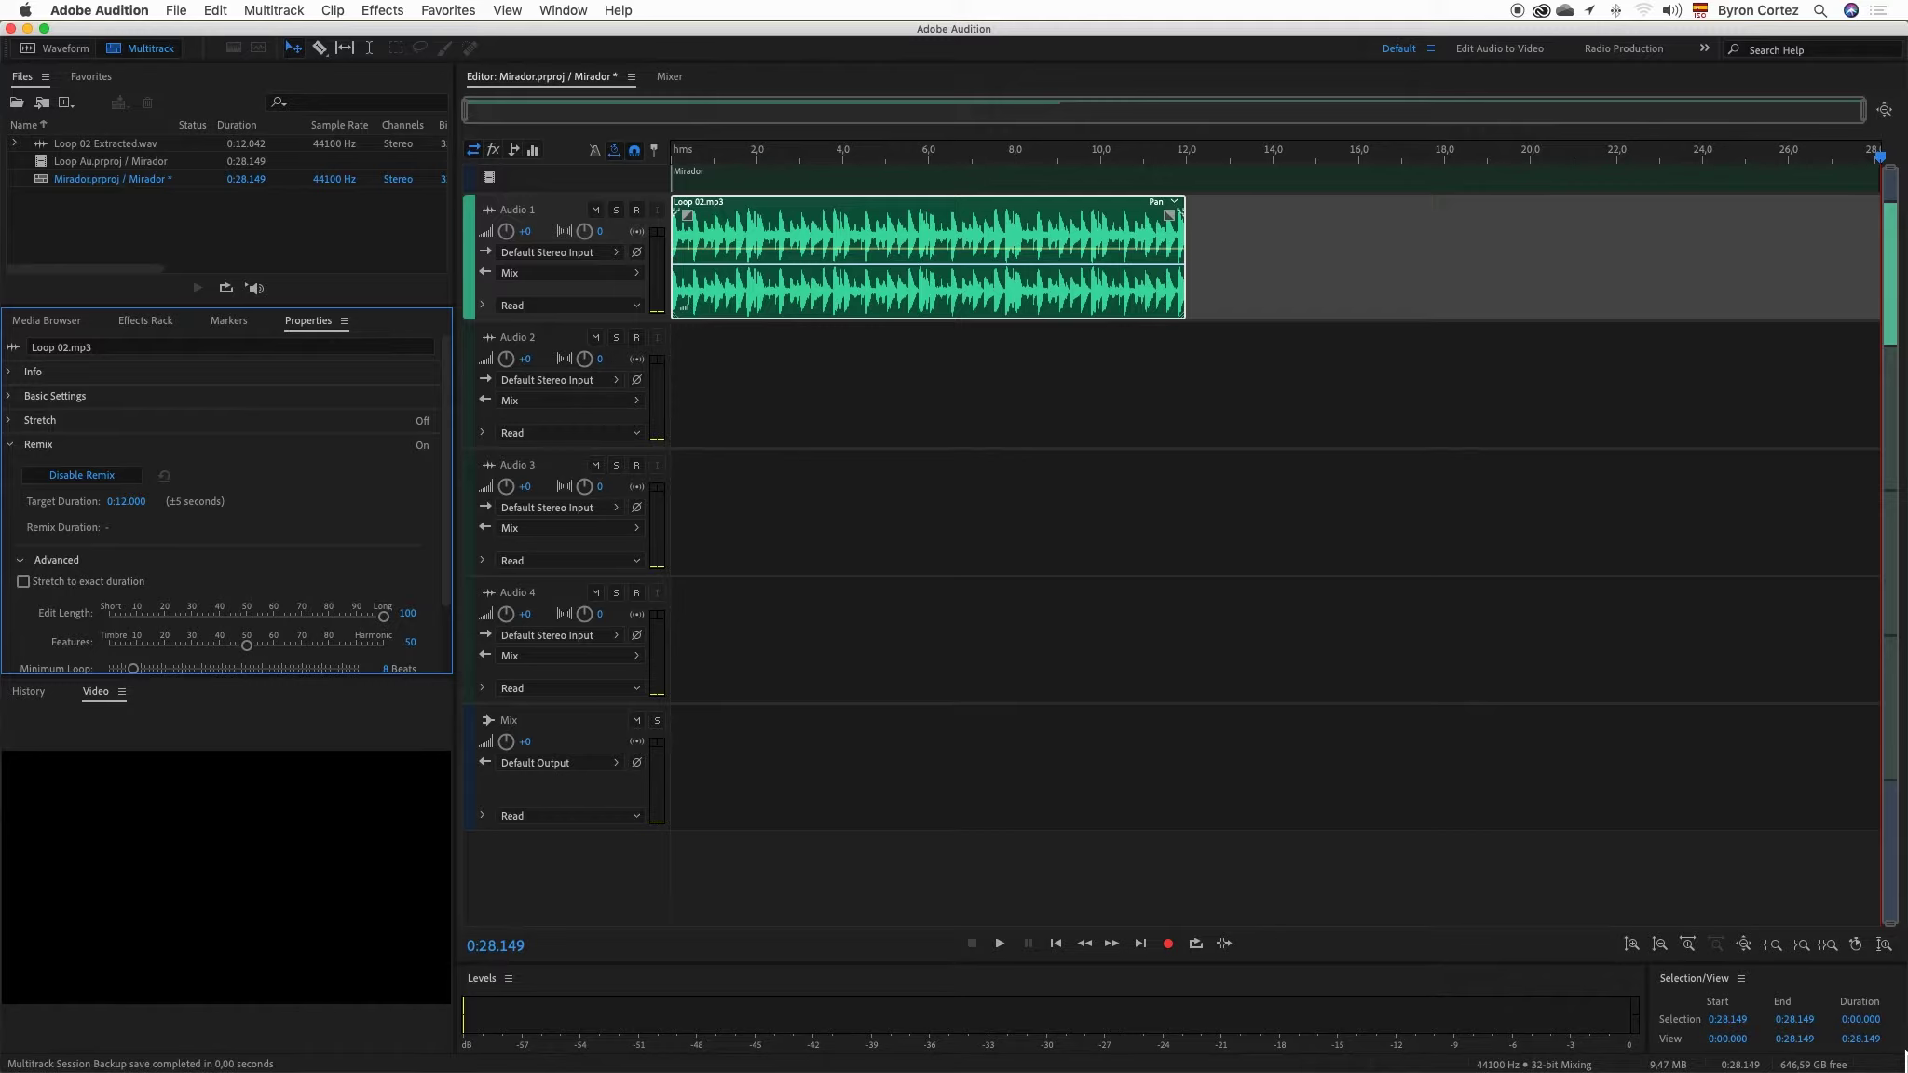
# - Set Loop 02.mp3's remix target to 0:29.000, preview the 0:30.018 result, and begin Save As
pyautogui.click(131, 502)
pyautogui.press('Return')
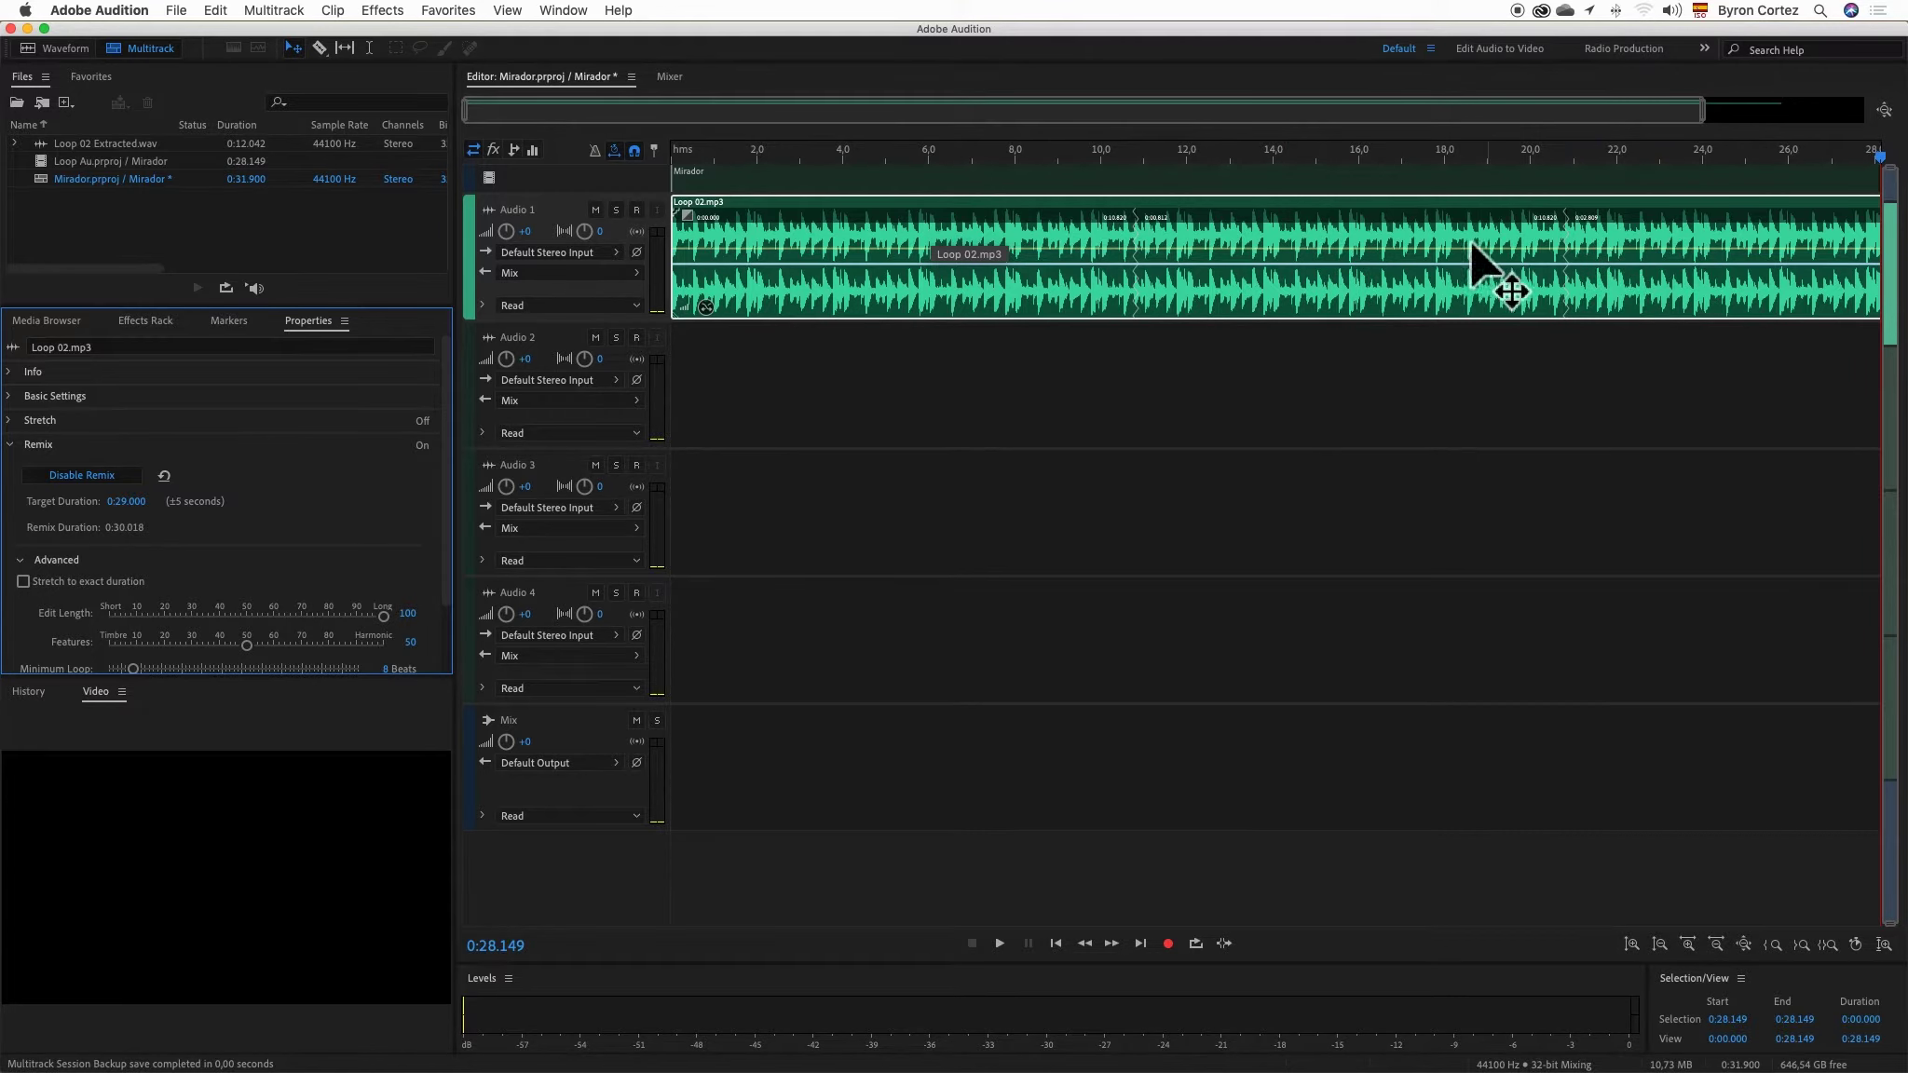
pyautogui.click(739, 163)
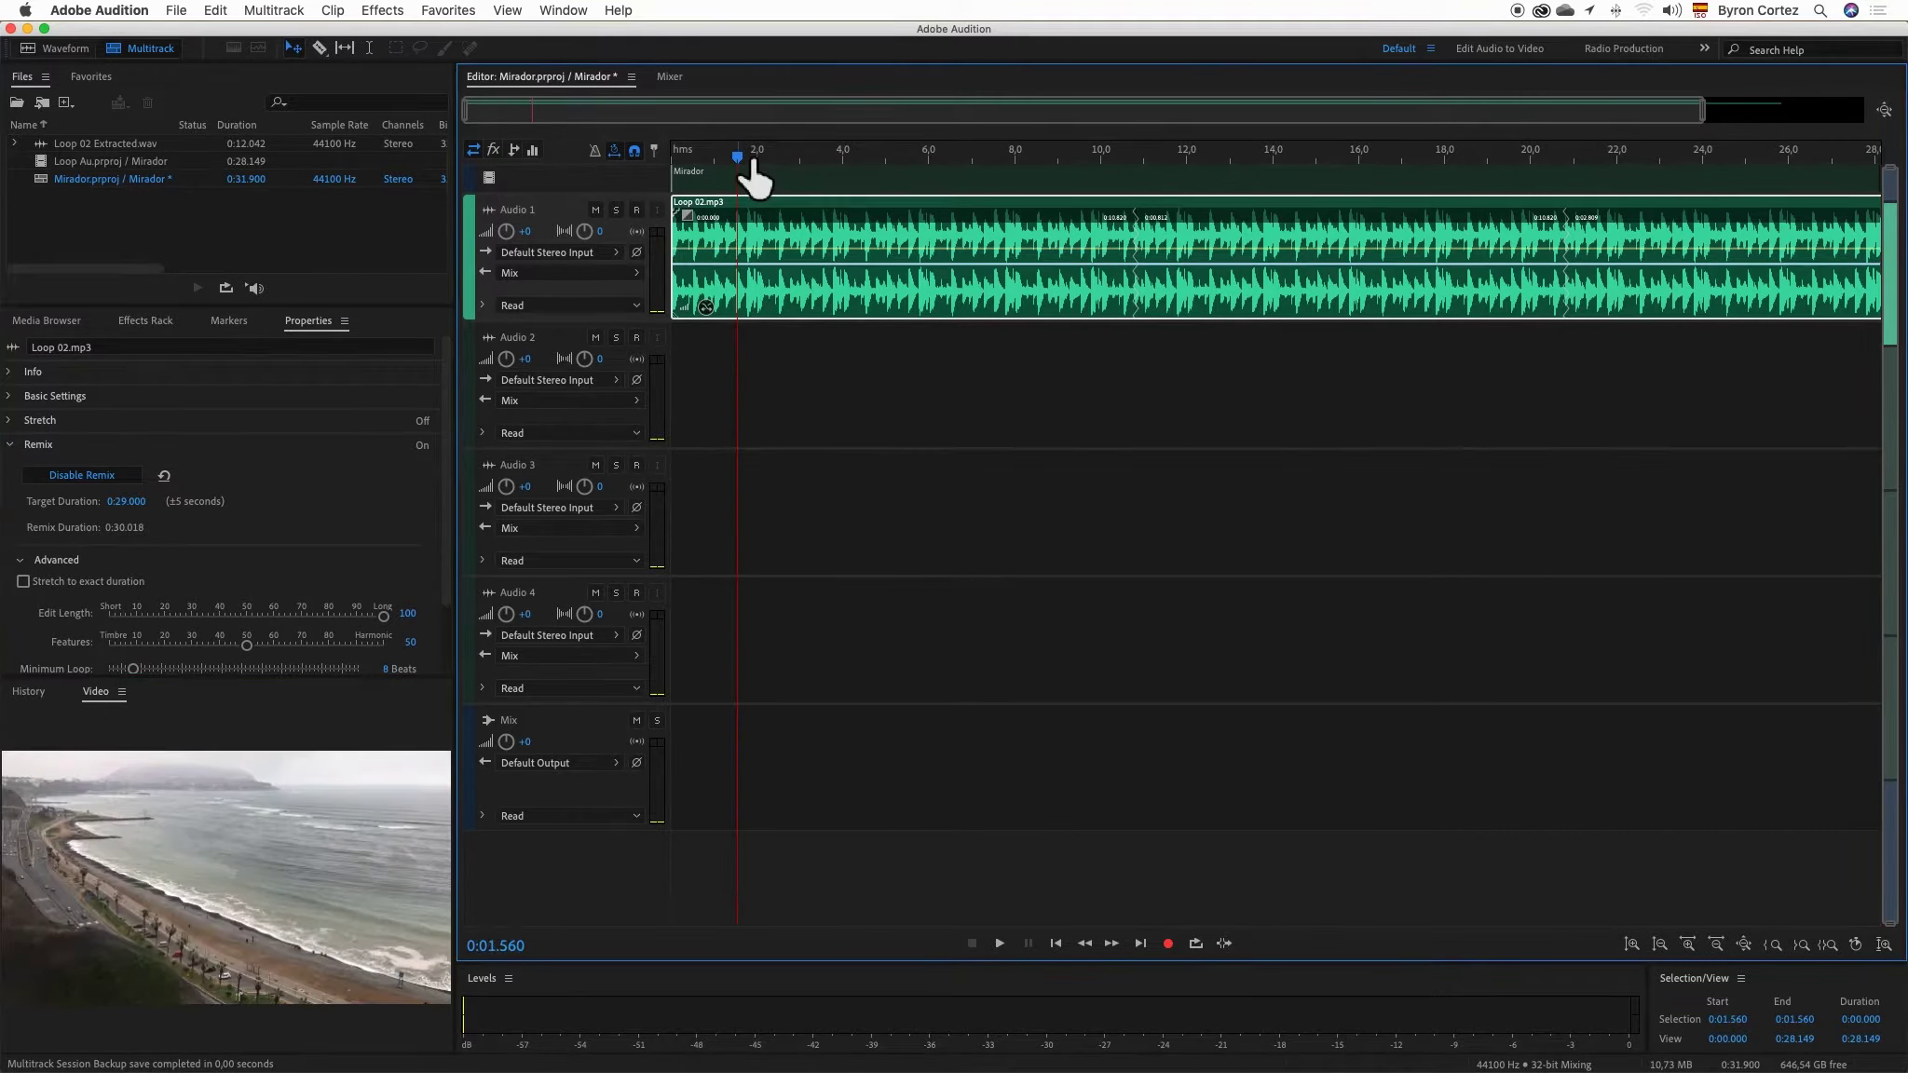
pyautogui.press('space')
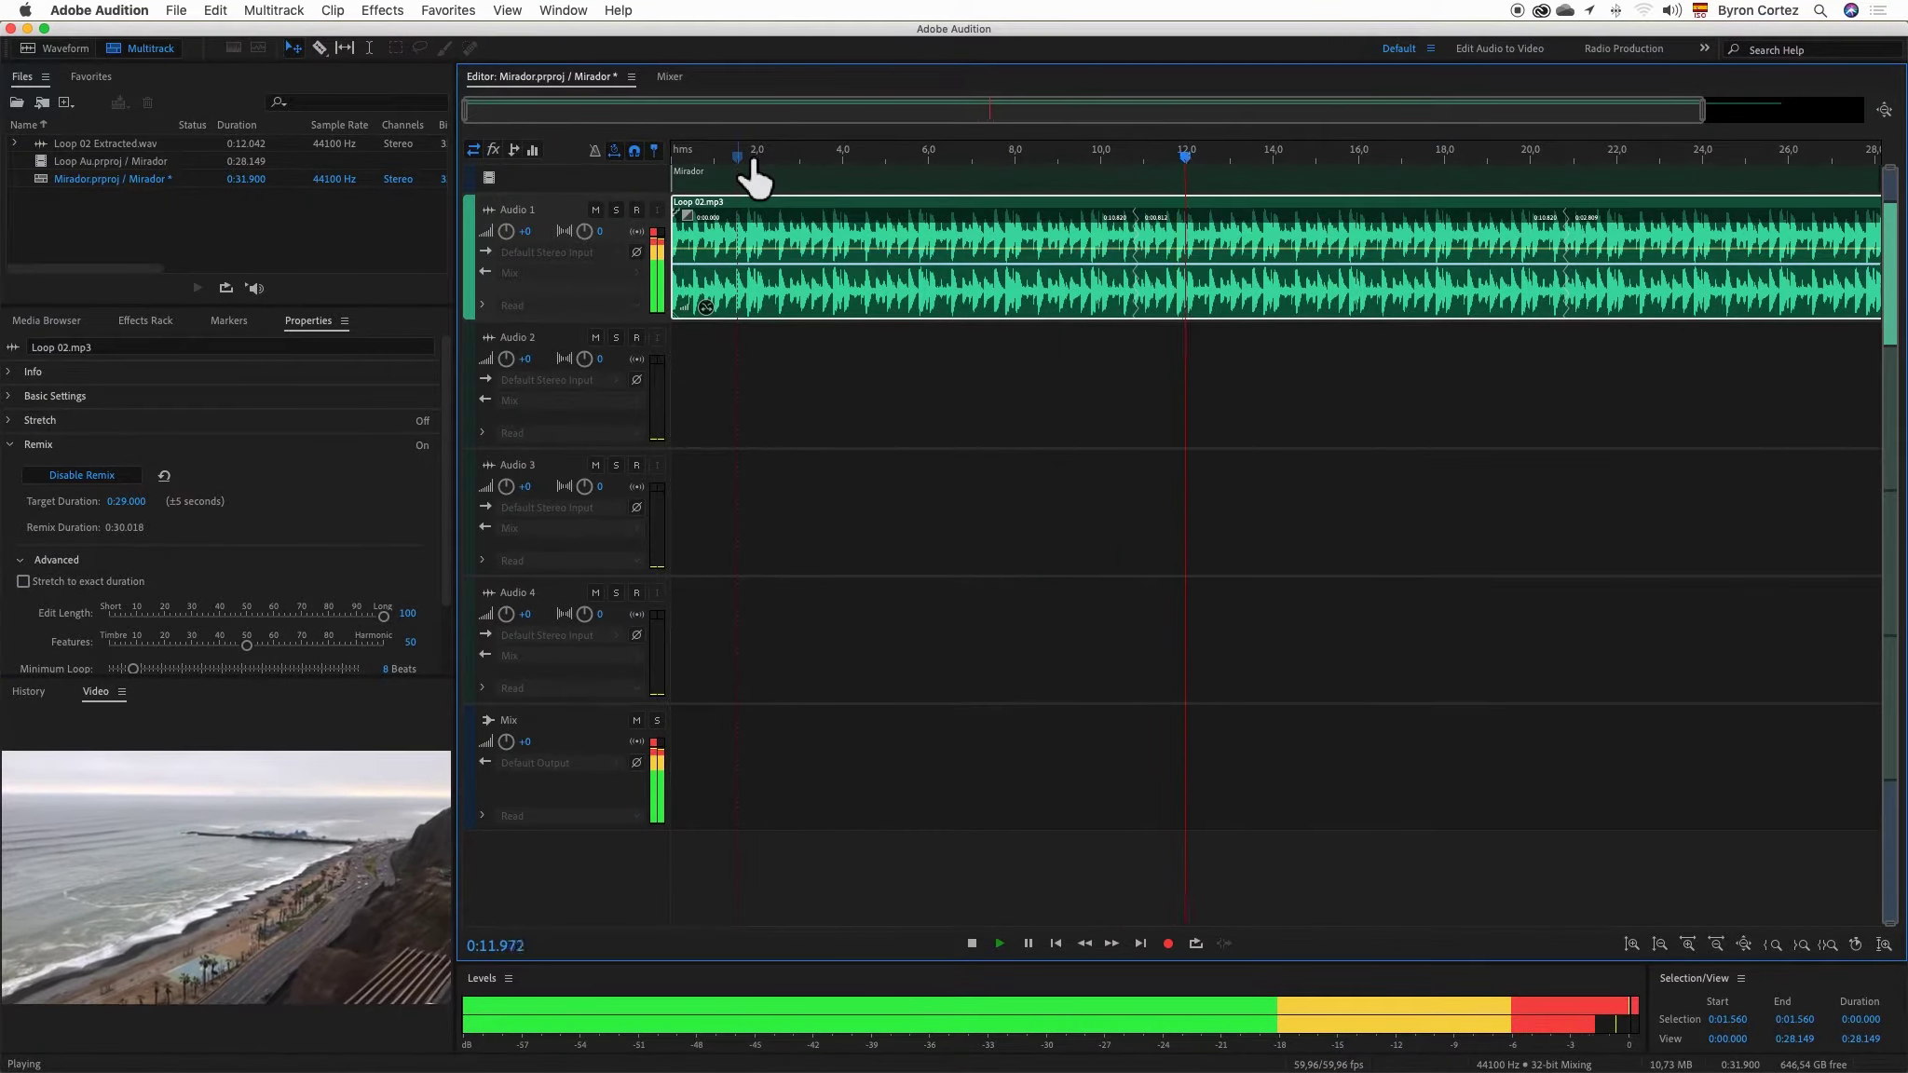
pyautogui.press('space')
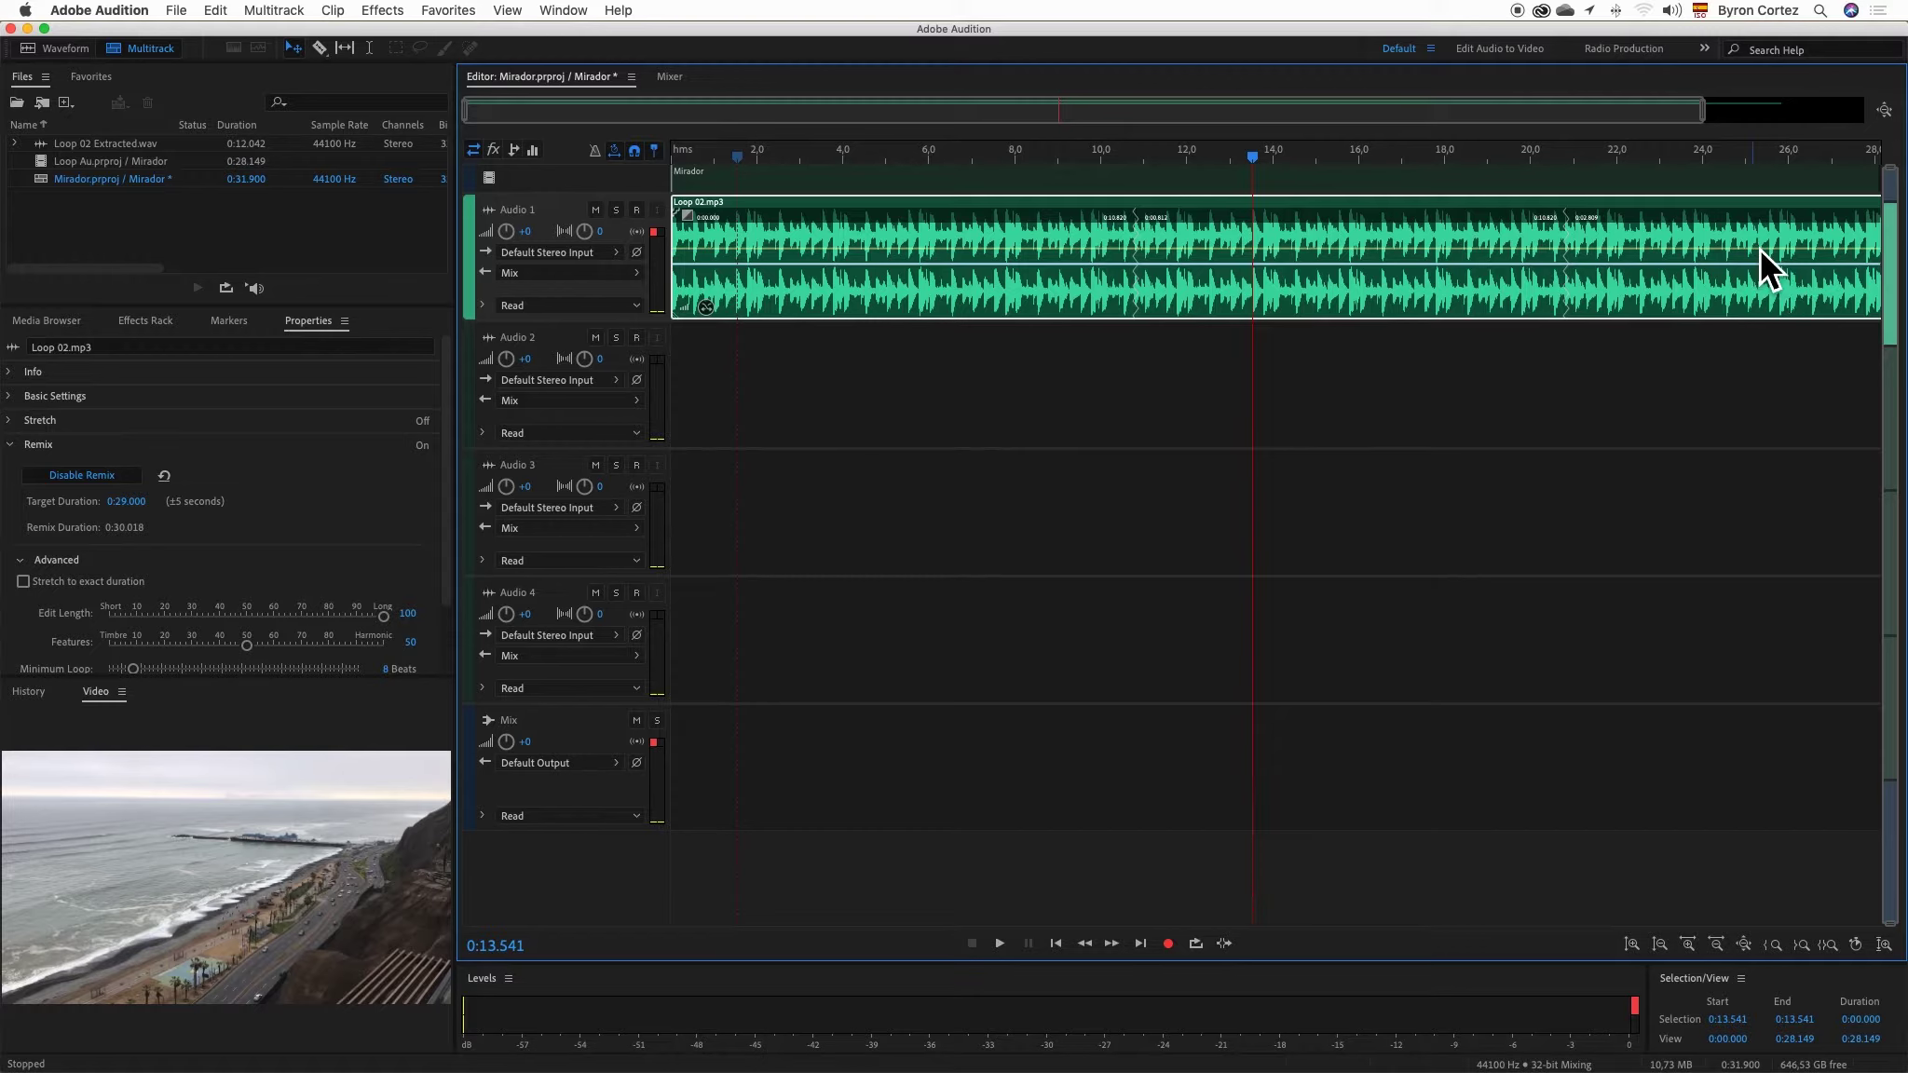
pyautogui.press('super+shift+s')
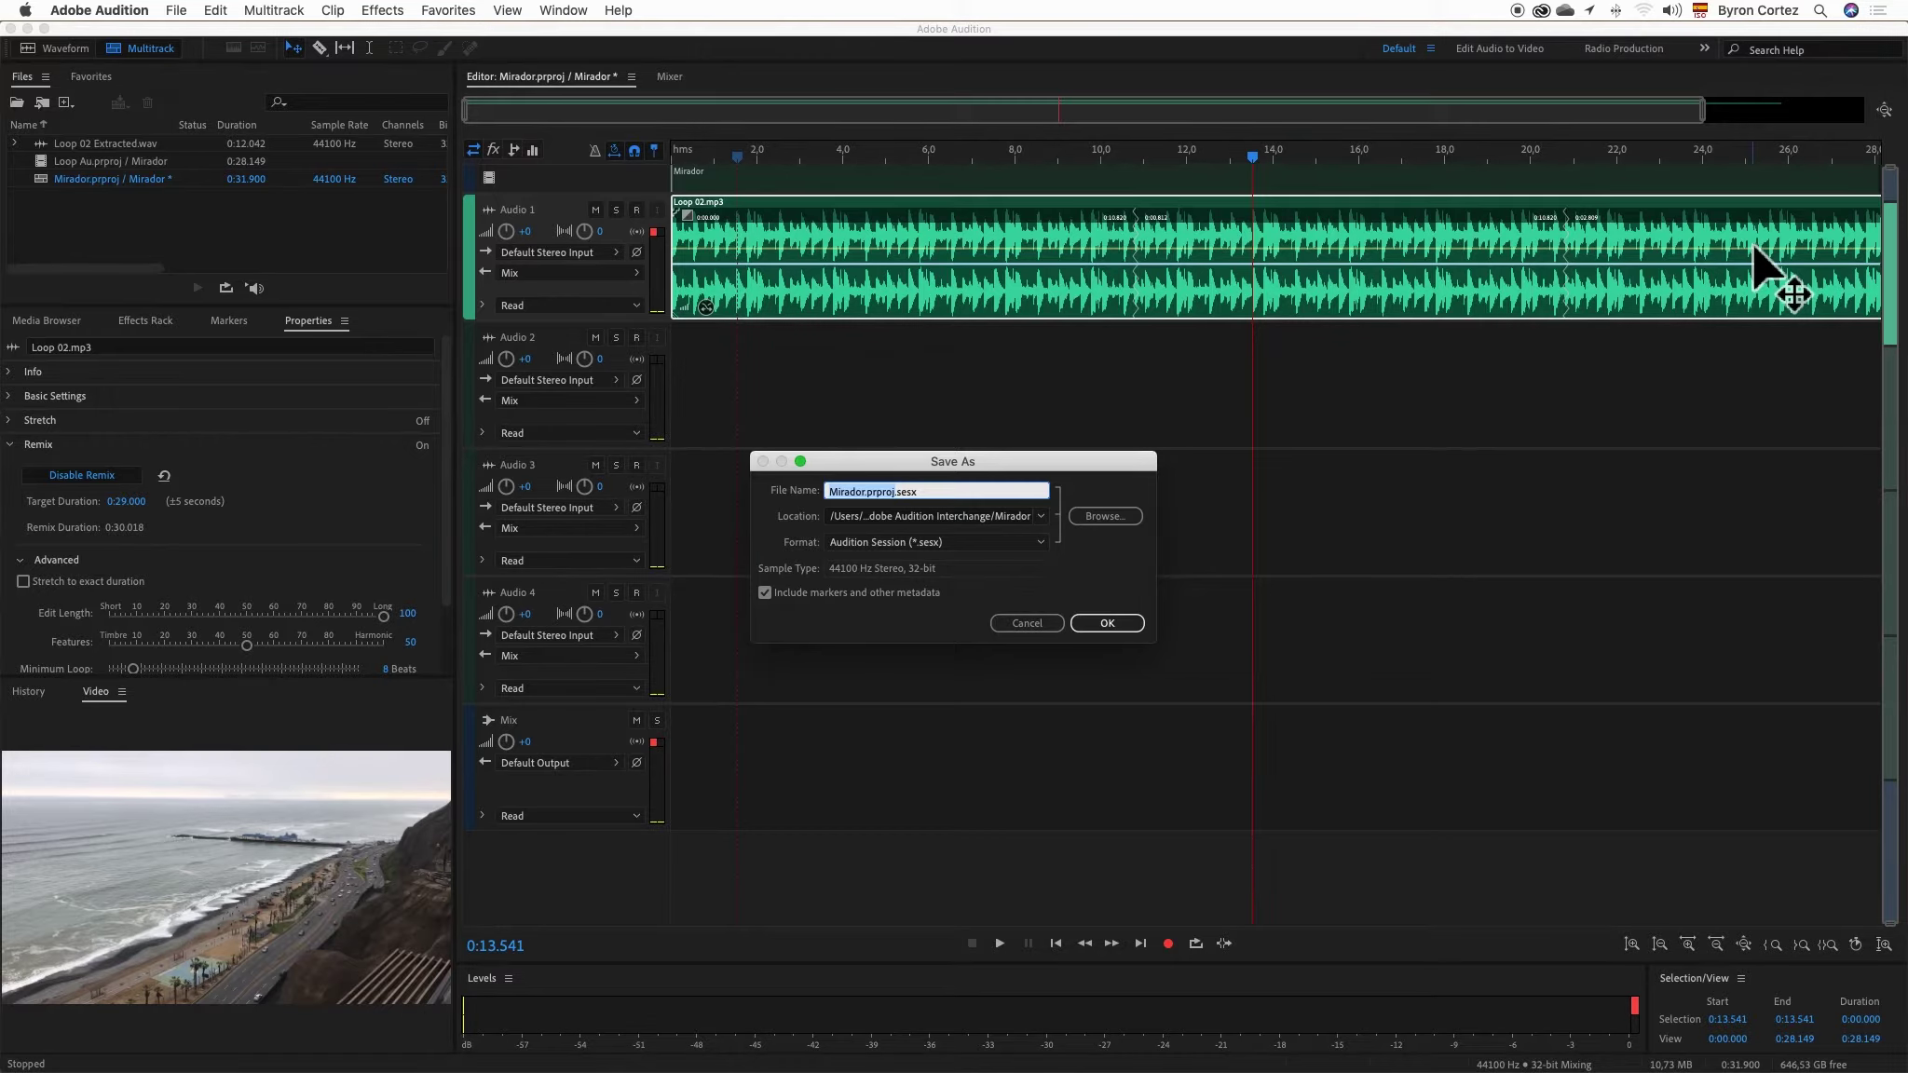
# - Save the session as Mirador.prproj.sesx and start the export to Premiere Pro
pyautogui.click(1100, 624)
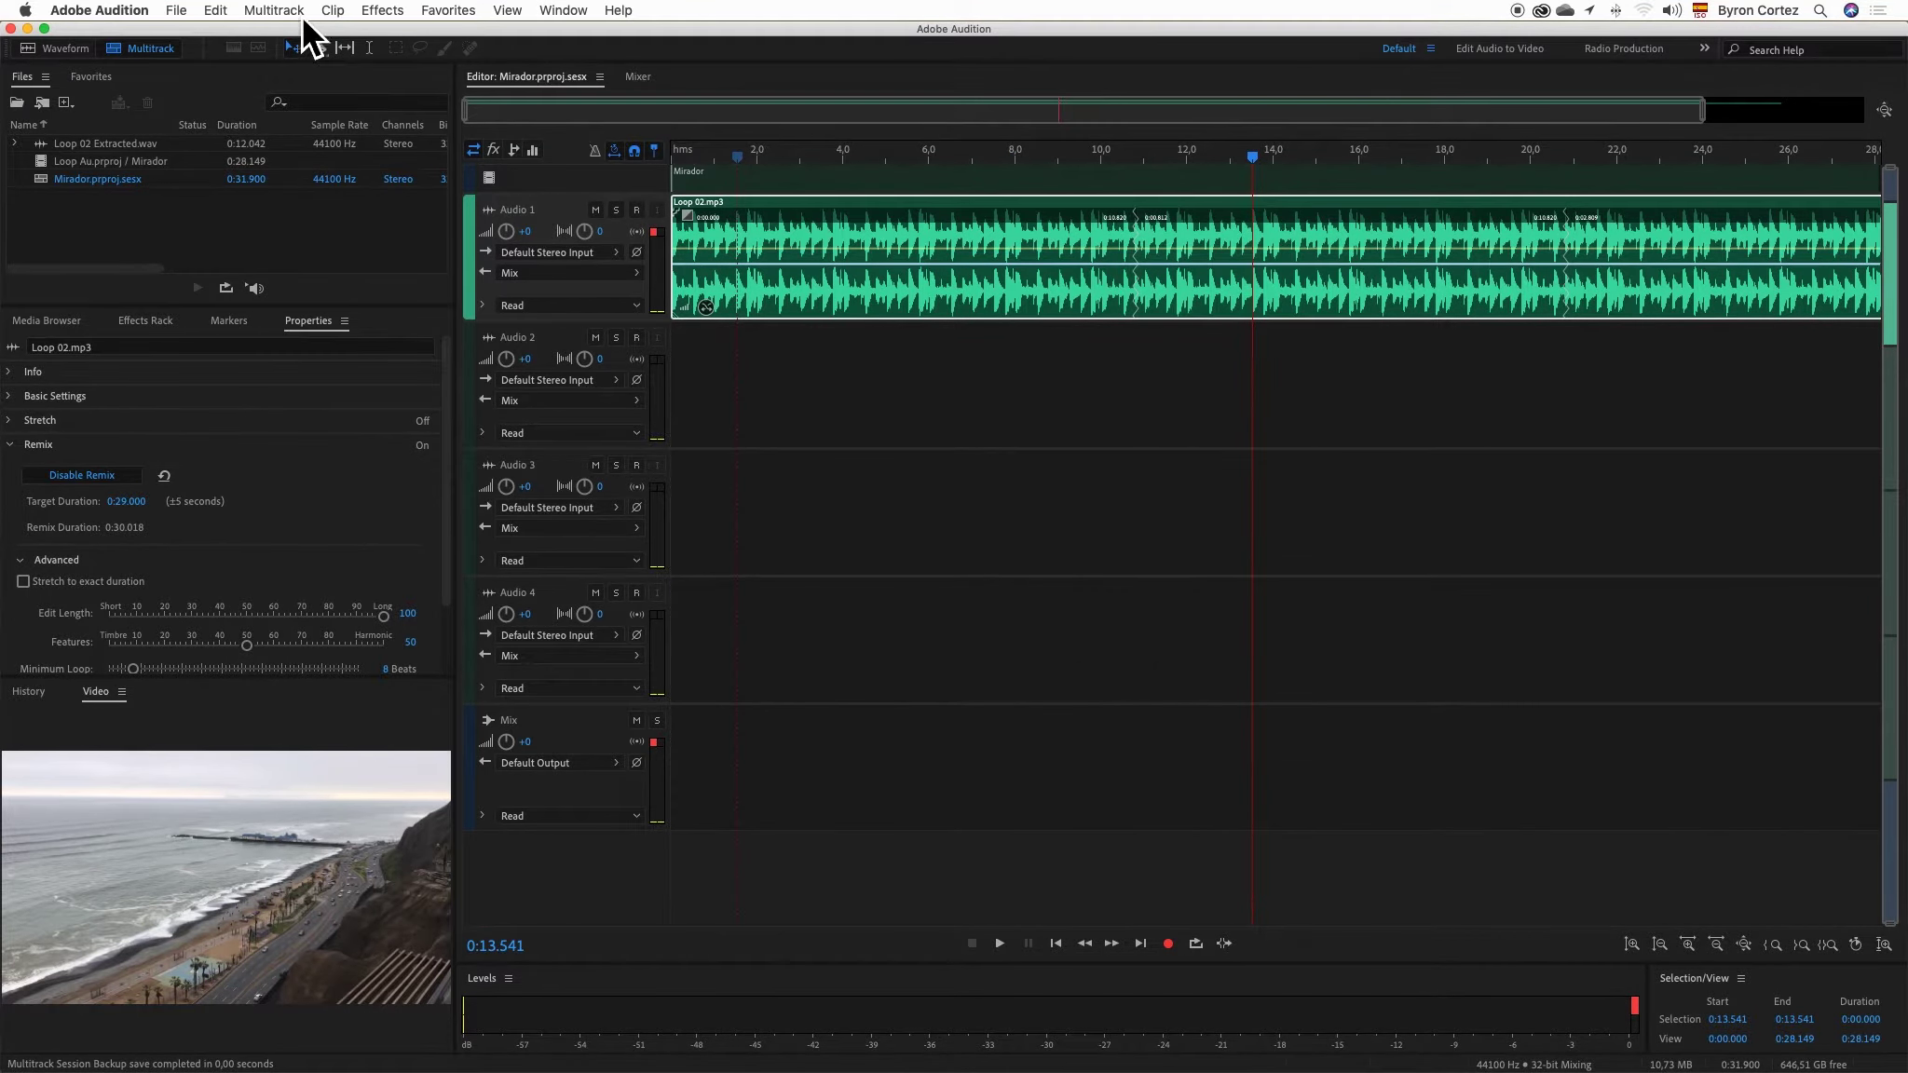
pyautogui.click(300, 14)
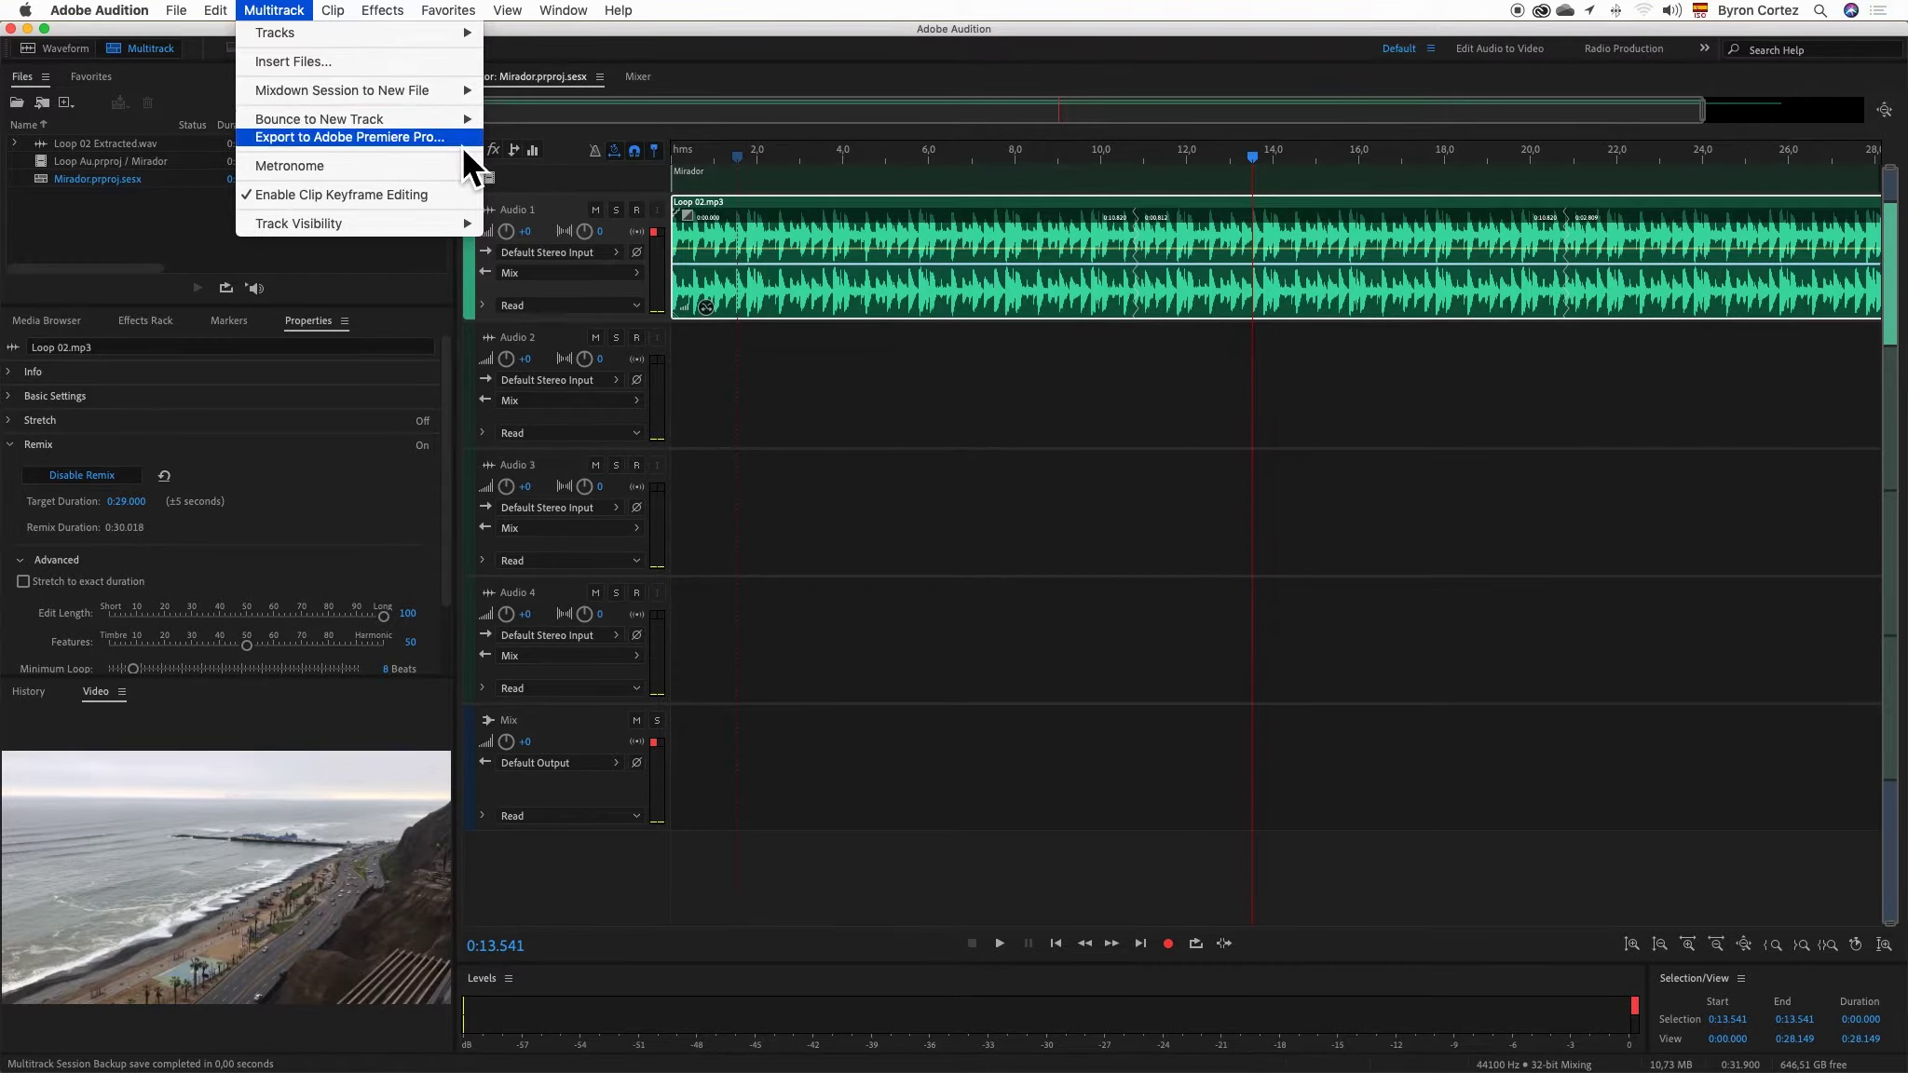
pyautogui.click(399, 140)
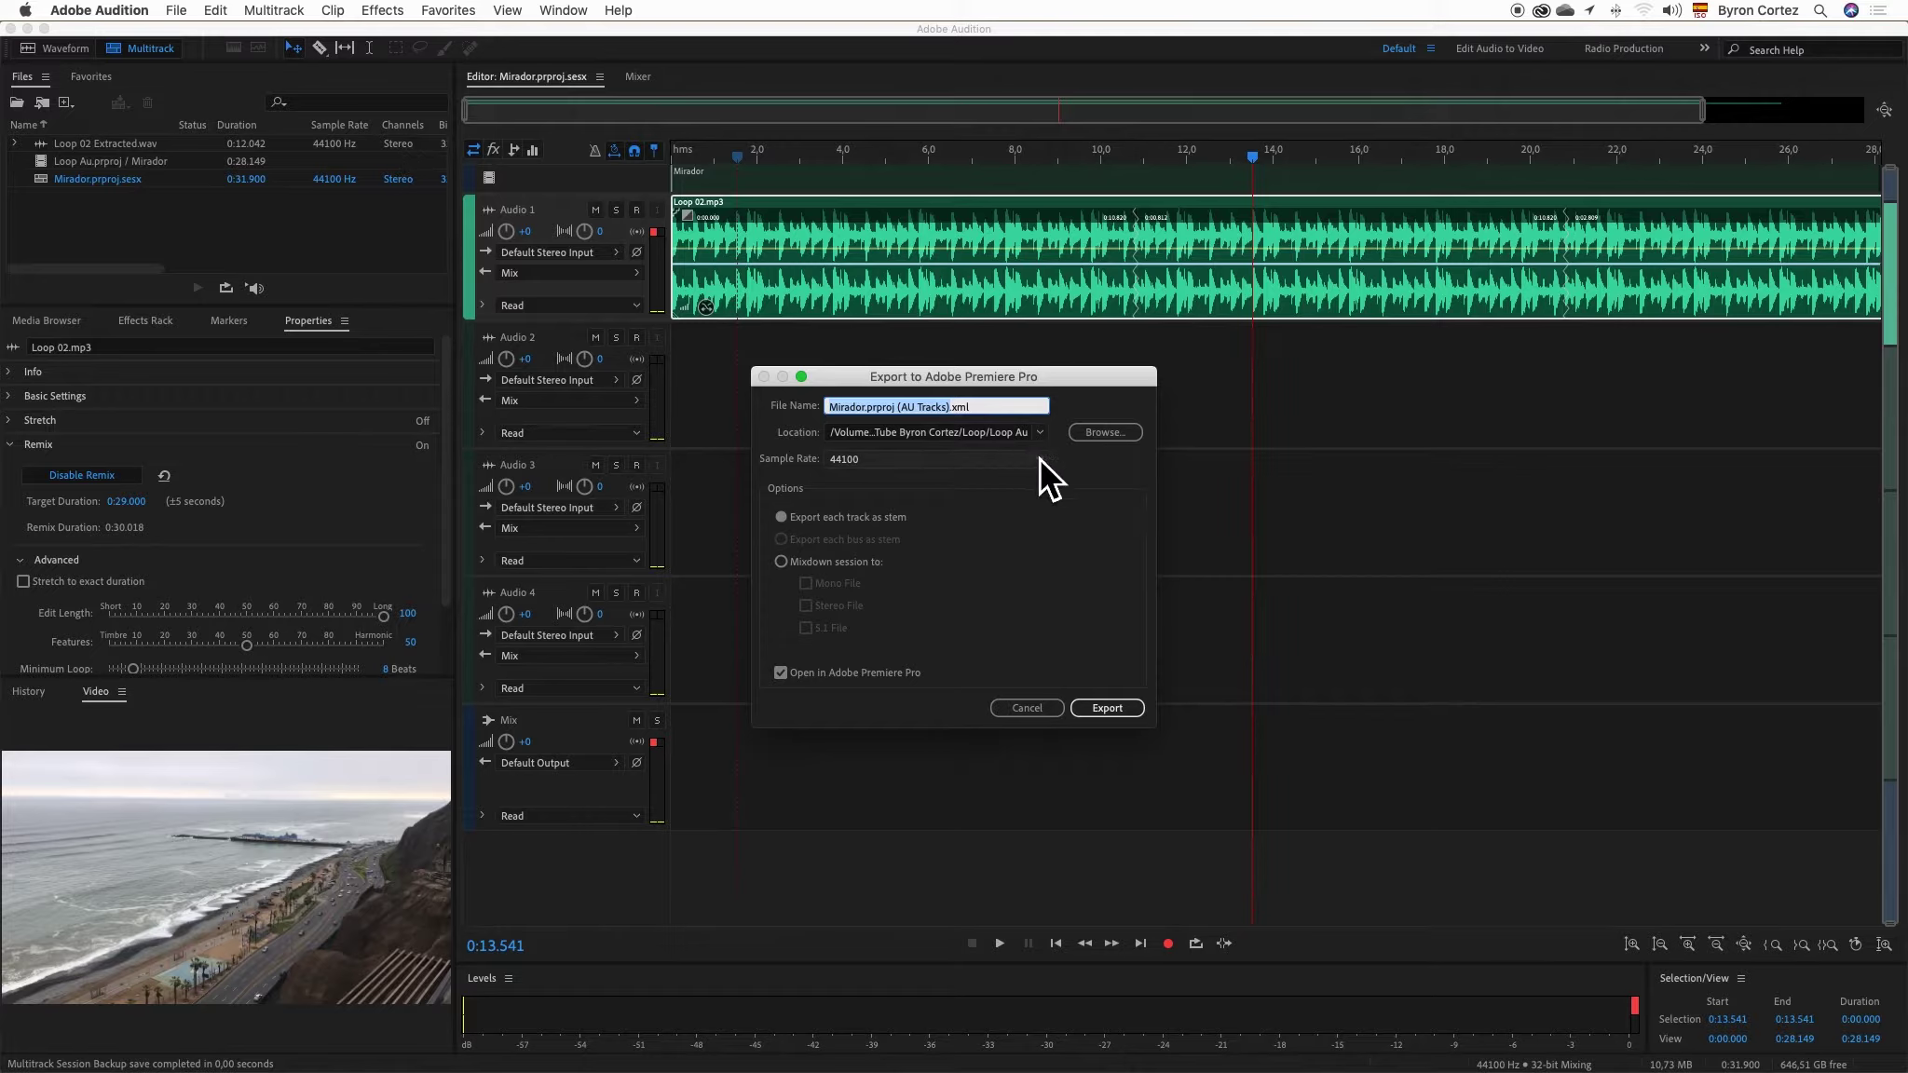
# - Browse to Escritorio/Loop without choosing it, then choose a stereo-file session mixdown
pyautogui.click(1119, 435)
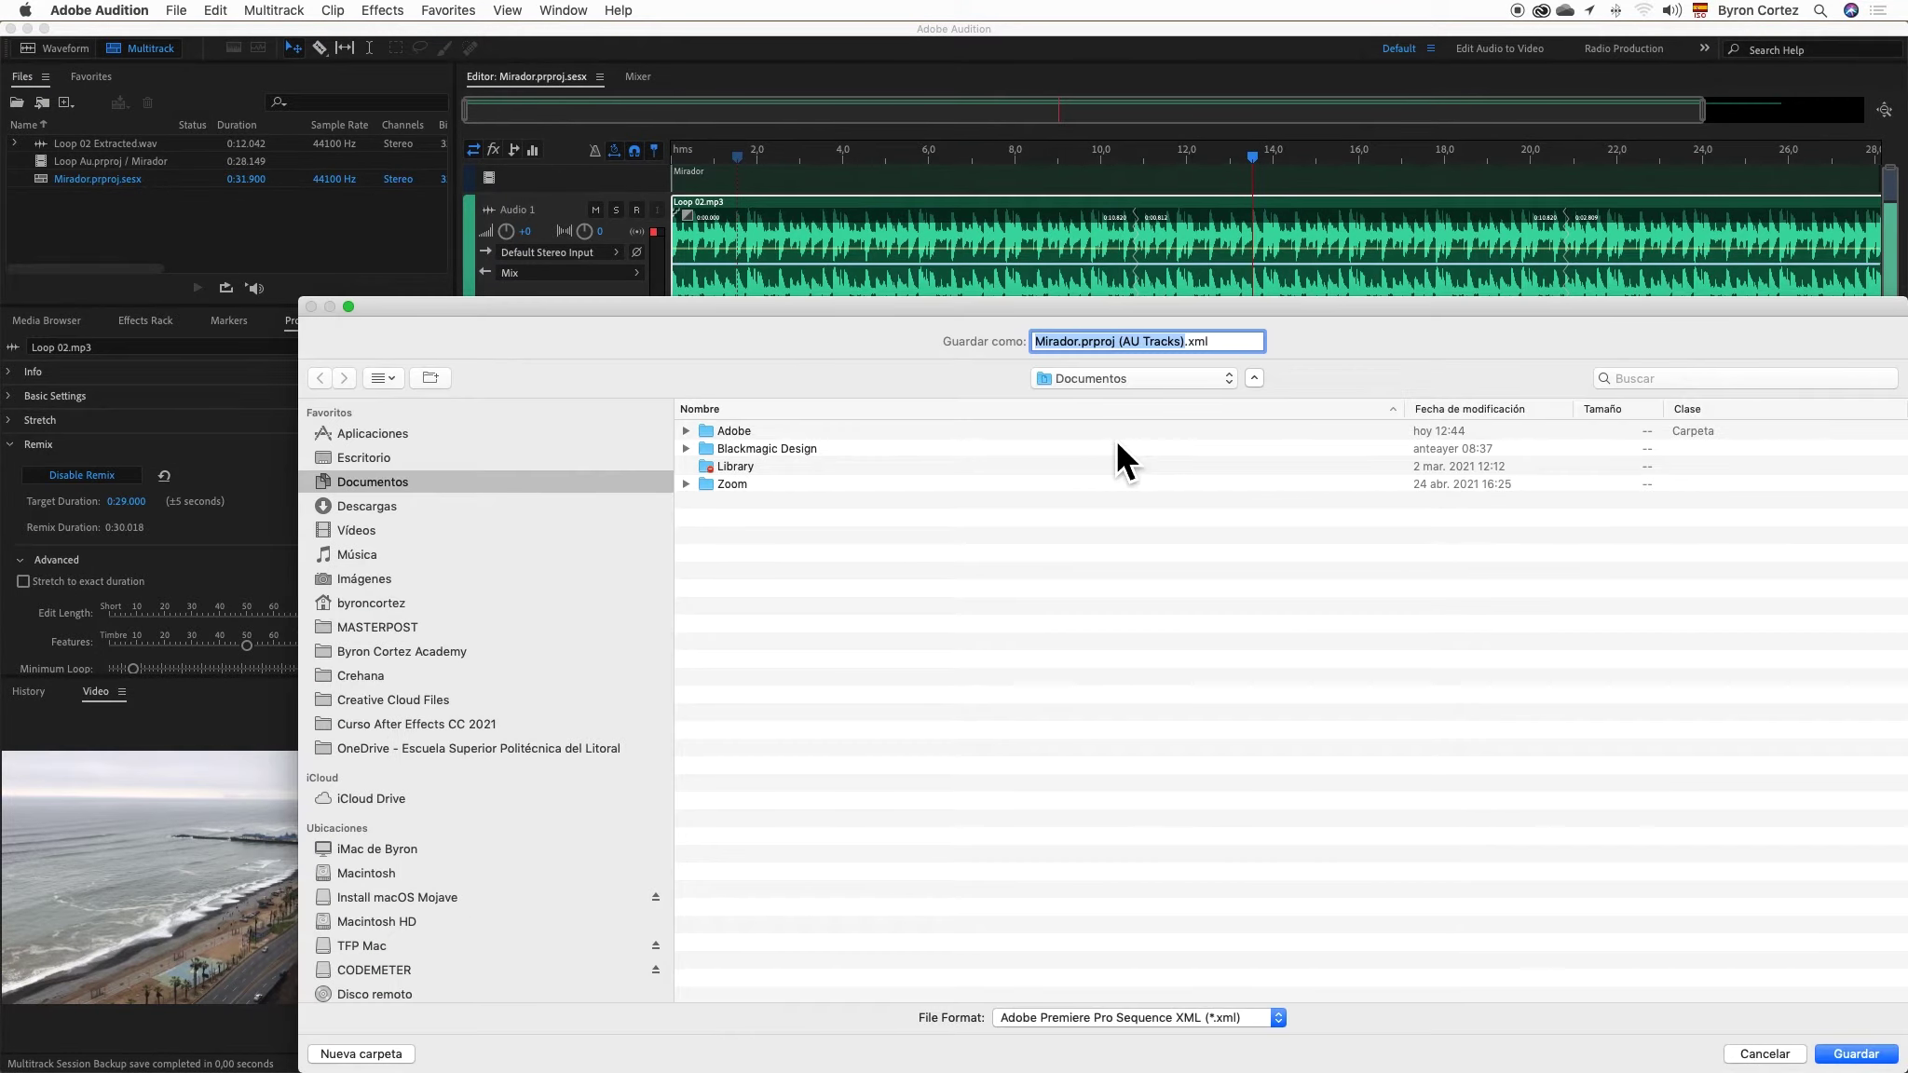
pyautogui.click(352, 460)
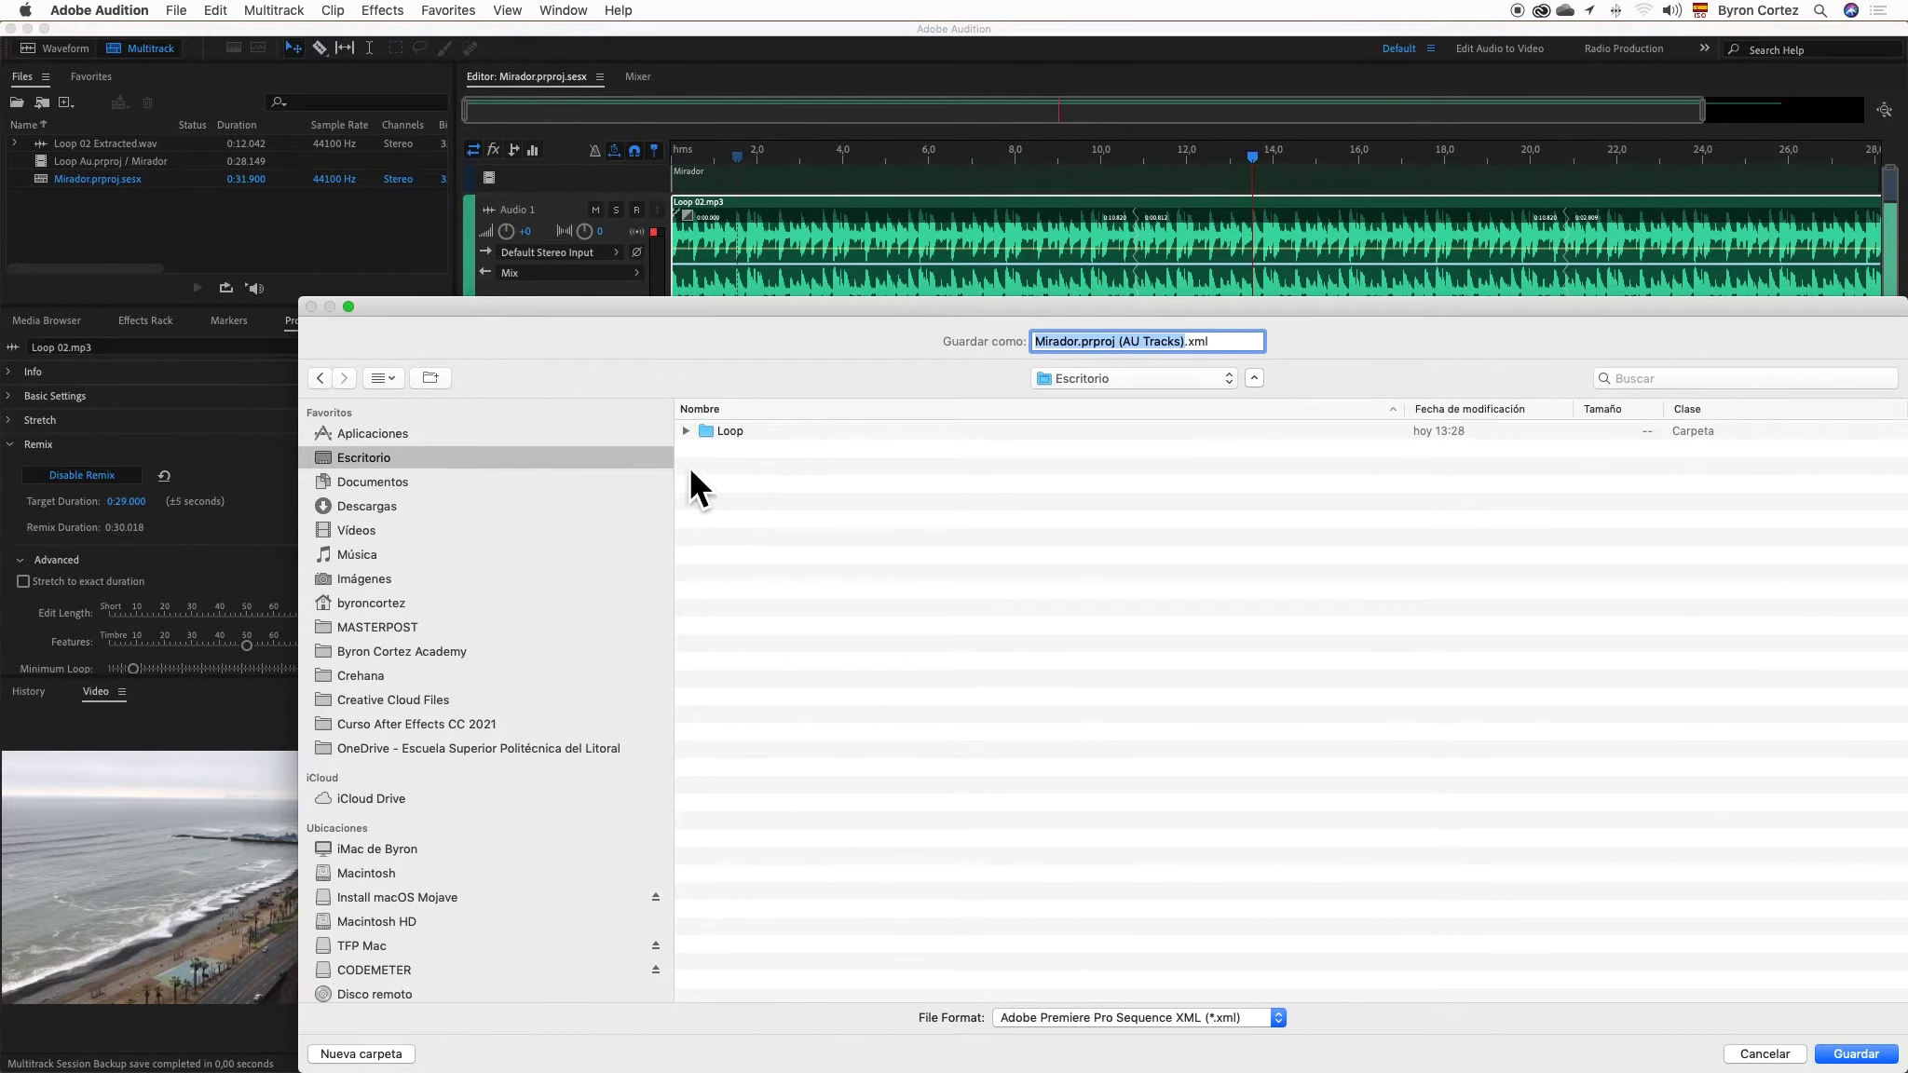
pyautogui.doubleClick(712, 432)
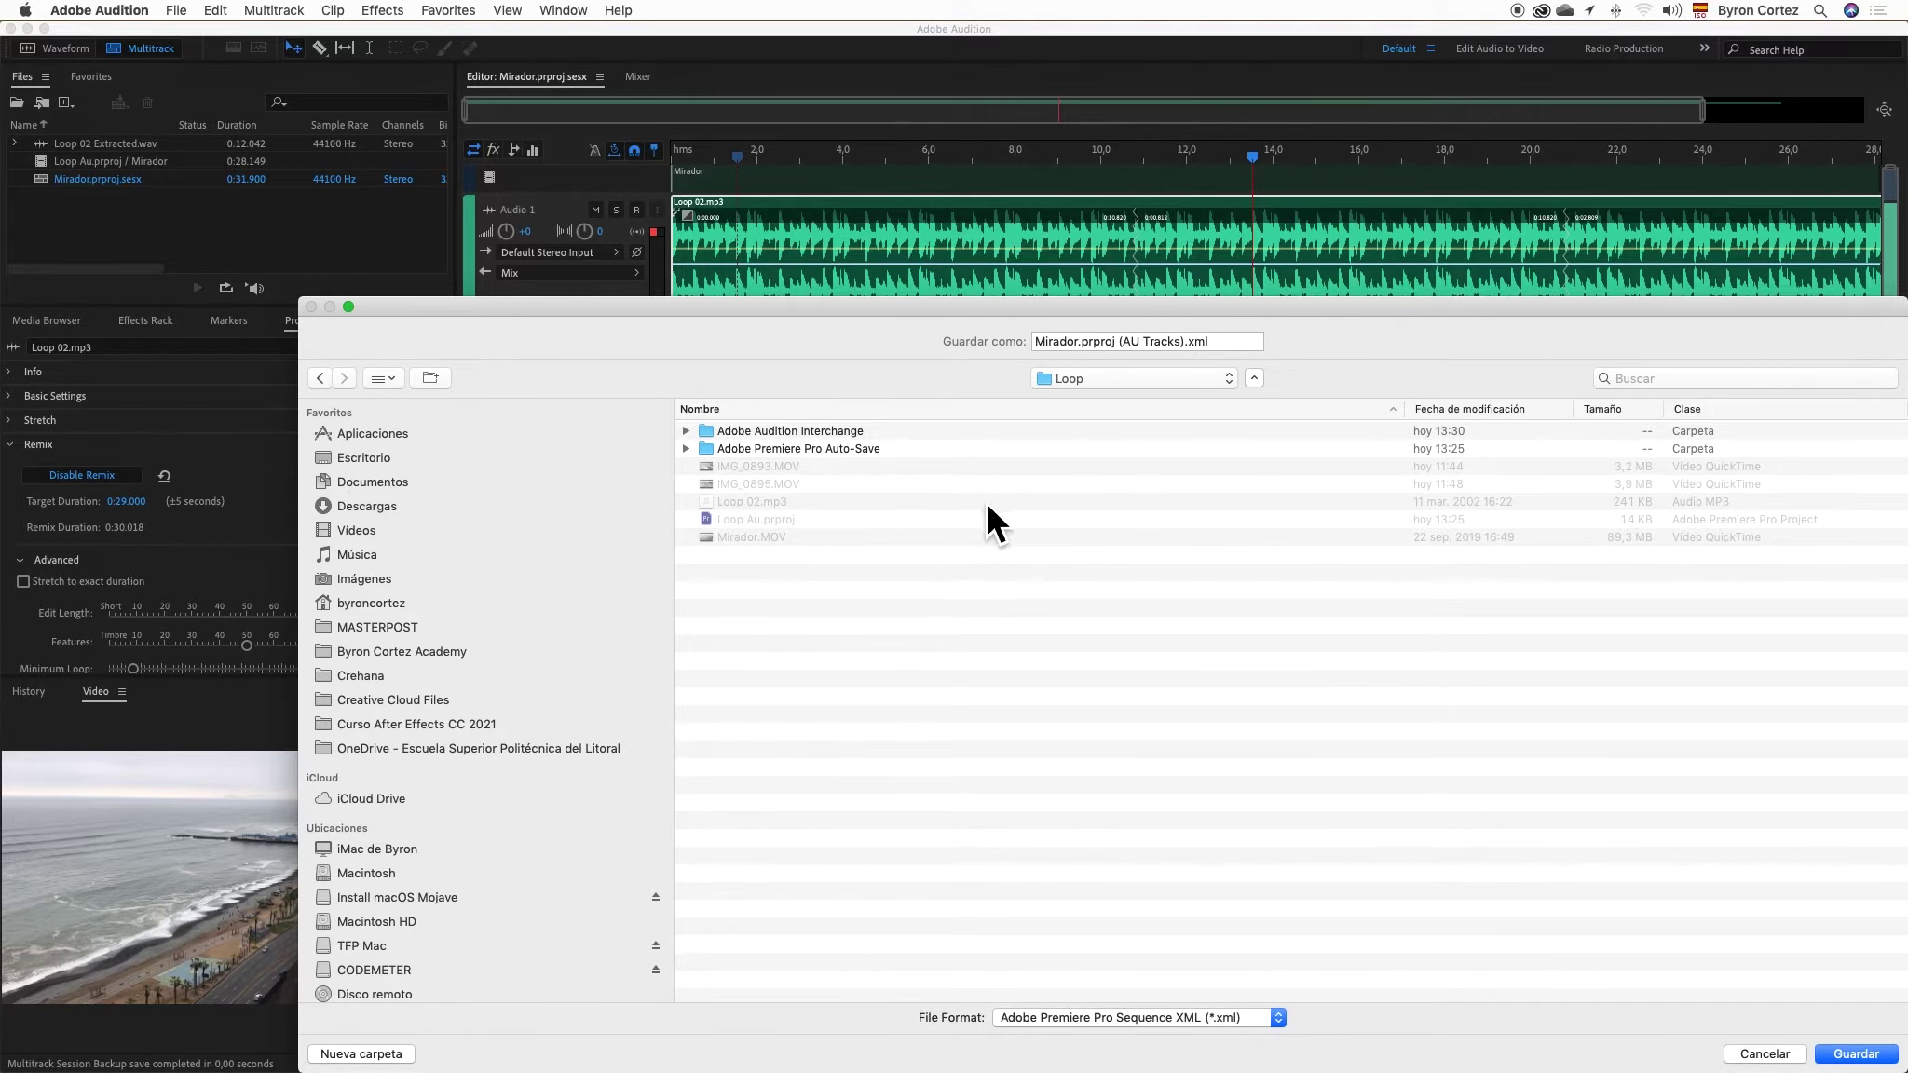
pyautogui.click(1767, 1054)
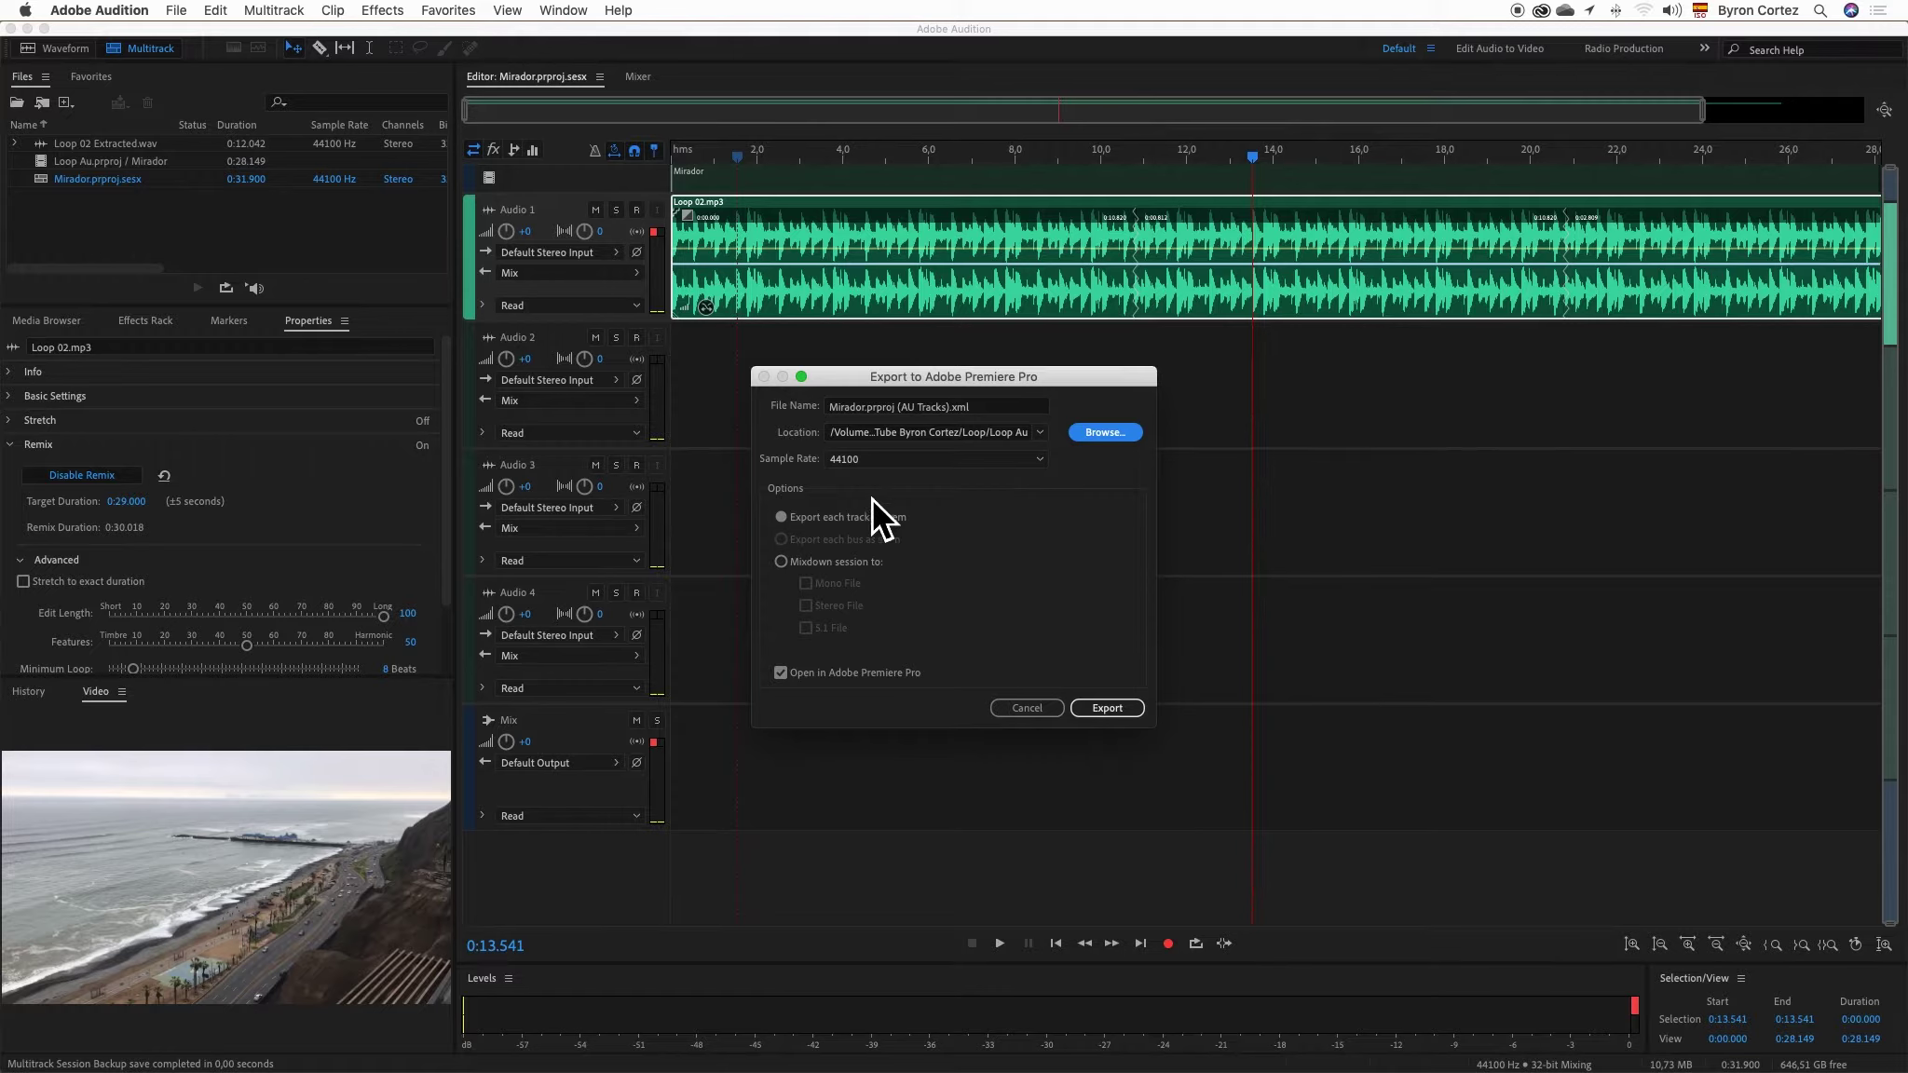
pyautogui.click(822, 564)
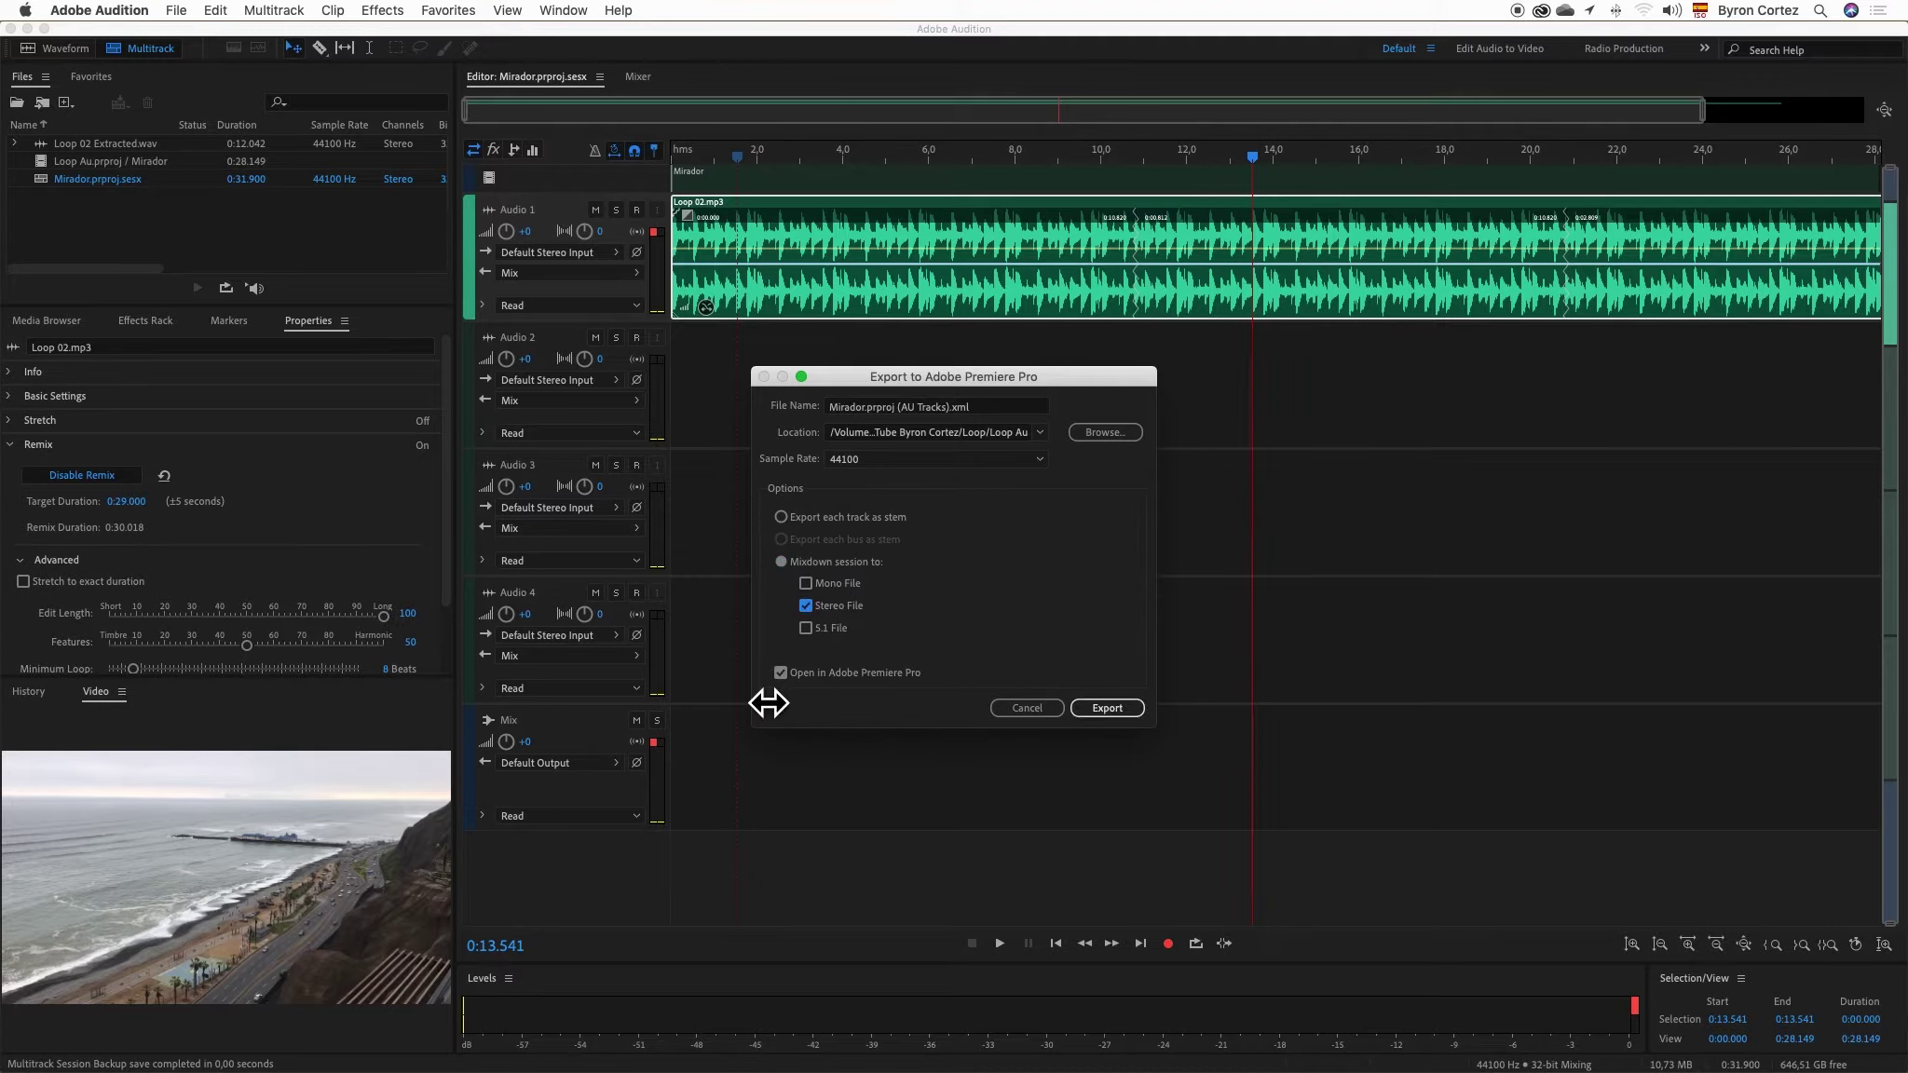
pyautogui.click(1120, 712)
# - Decline folder creation, save the mixdown into Escritorio/Loop, and export it to Premiere Pro
pyautogui.click(1109, 708)
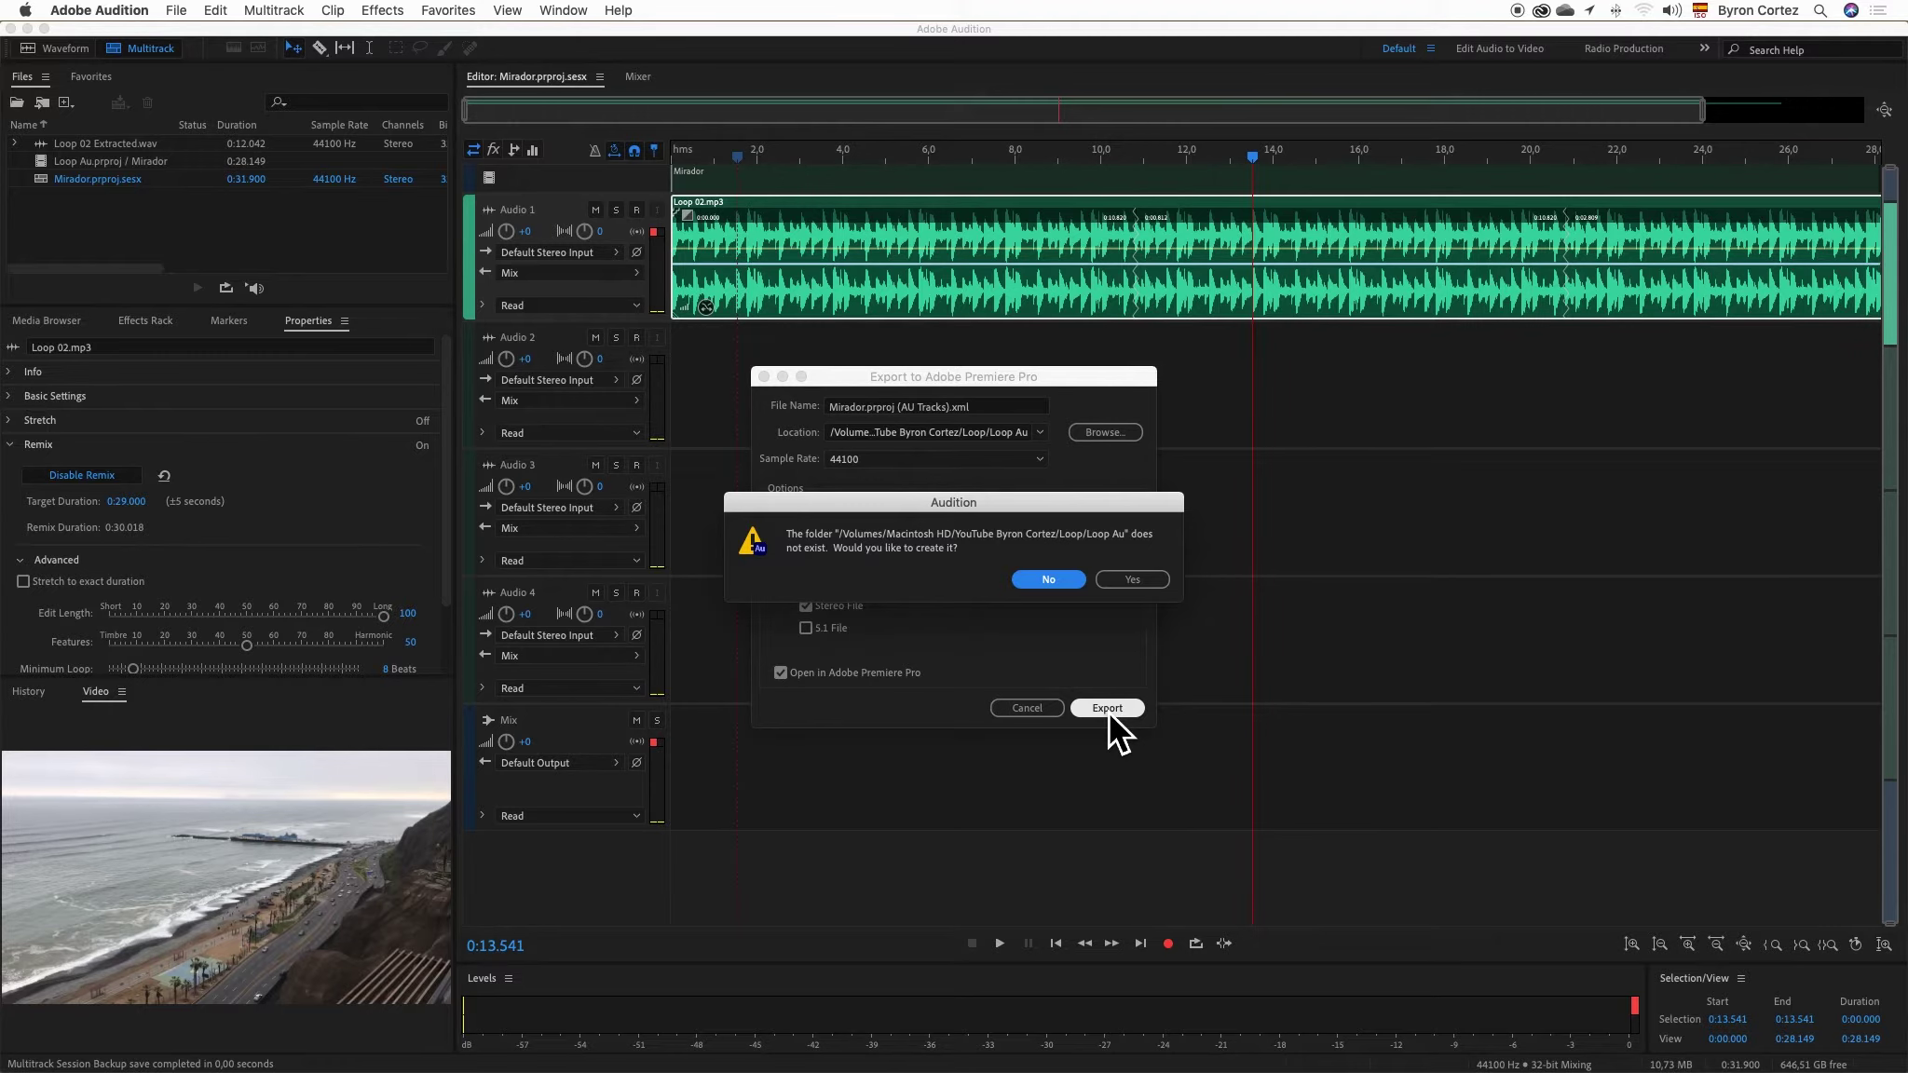
pyautogui.click(1073, 584)
pyautogui.click(1104, 434)
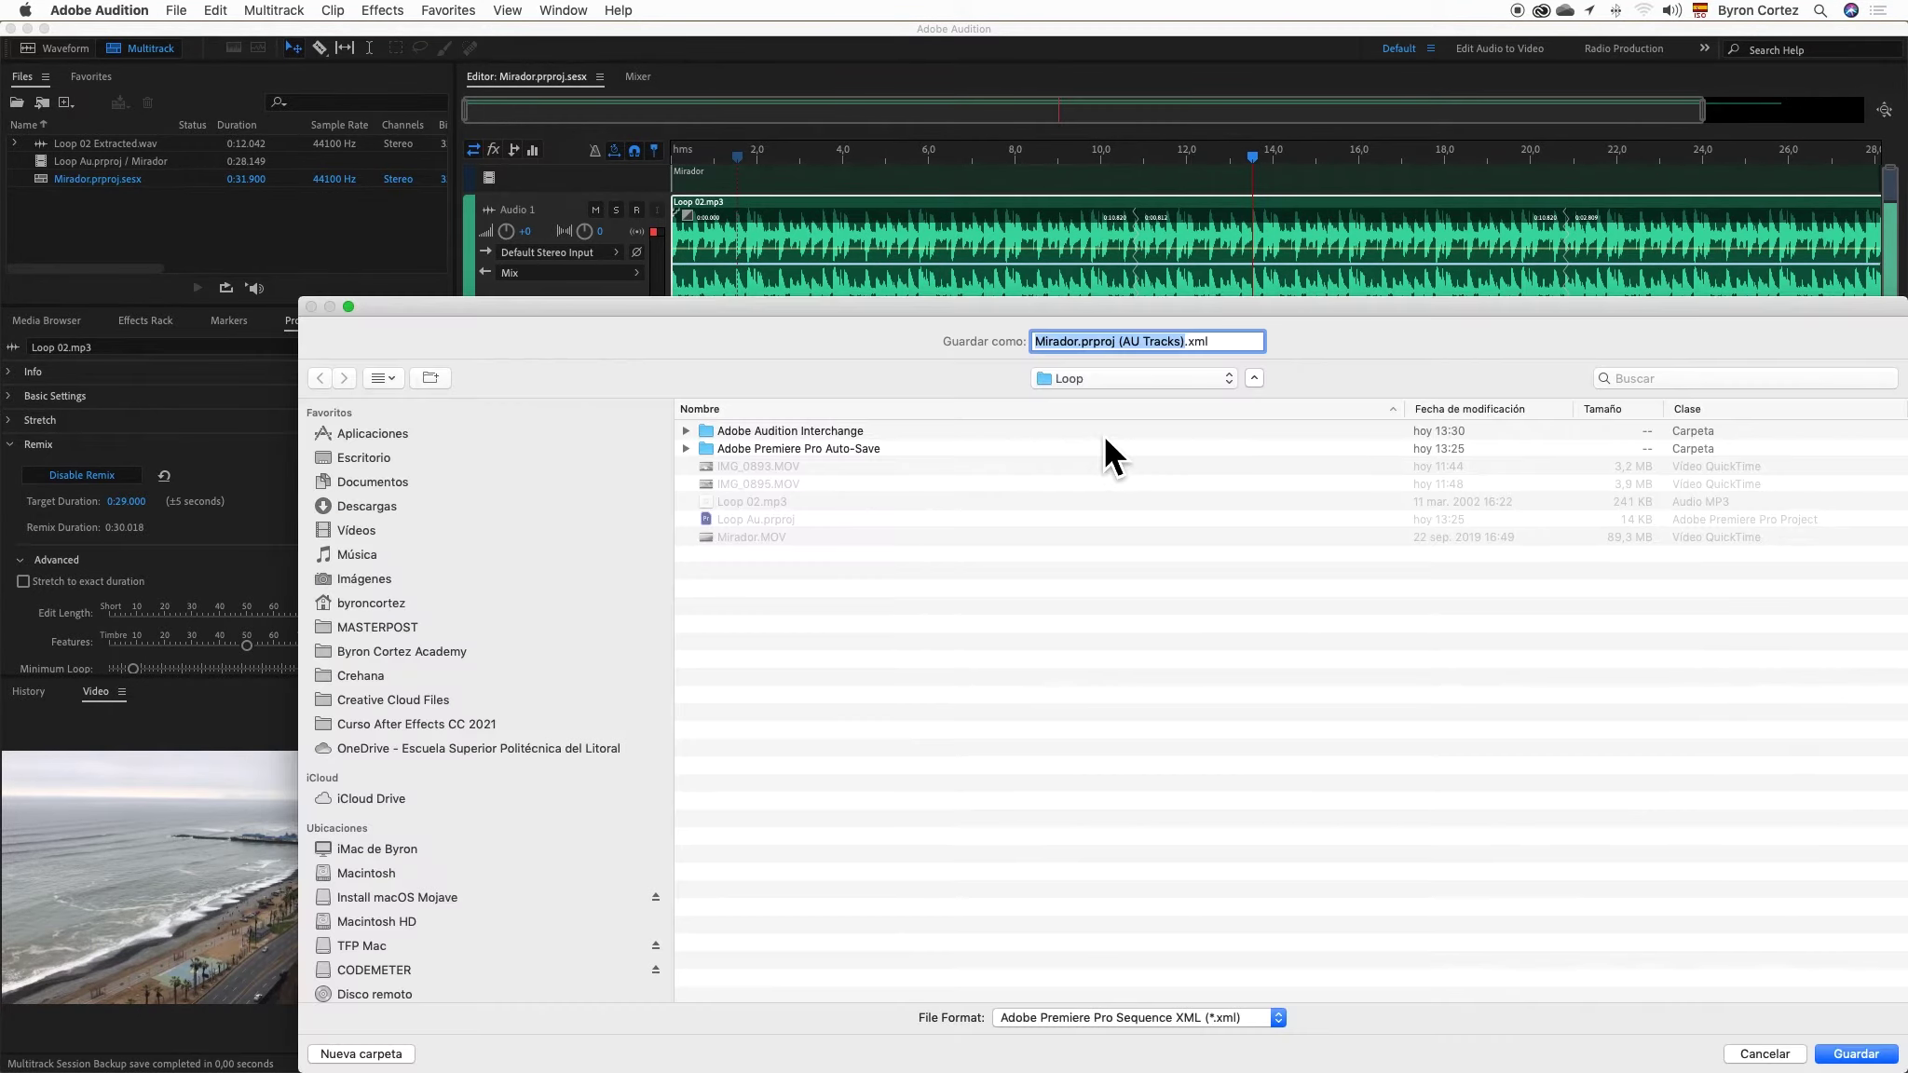
pyautogui.click(404, 461)
pyautogui.doubleClick(710, 429)
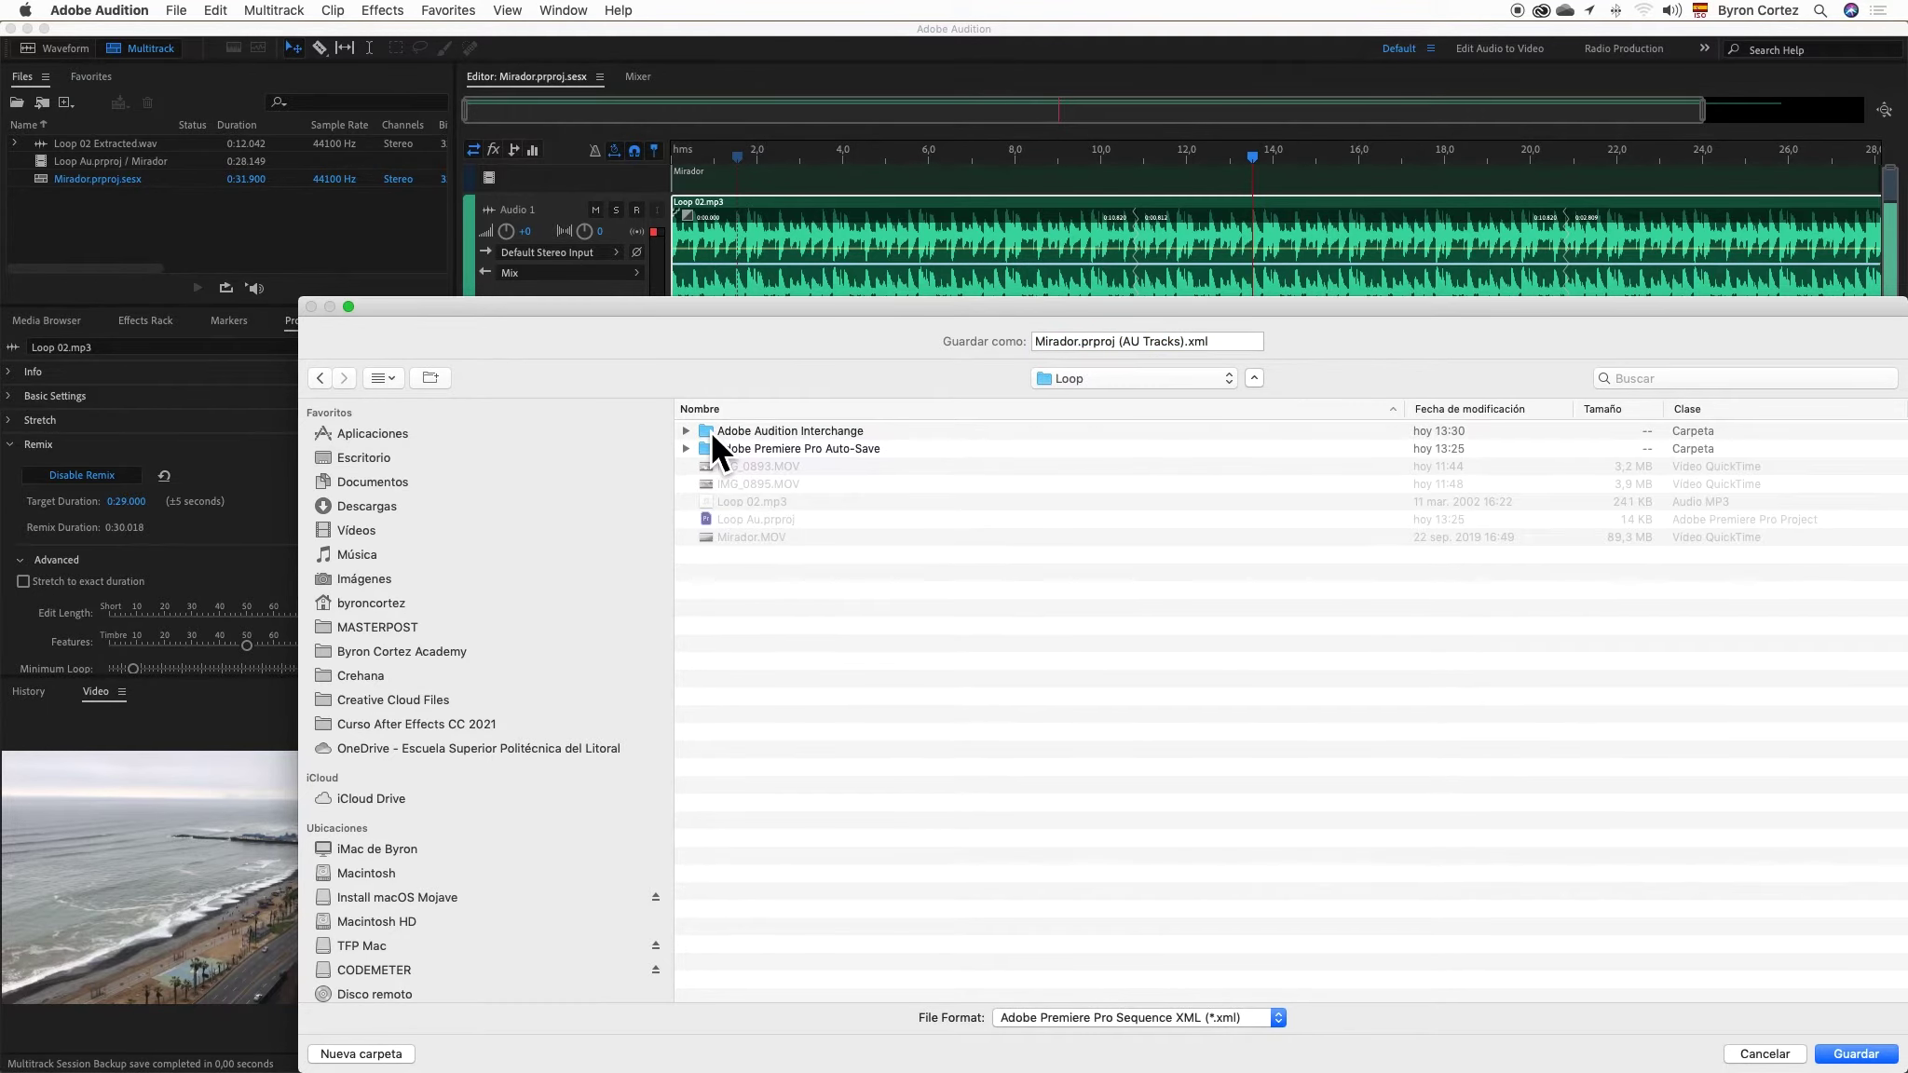
pyautogui.click(1866, 1055)
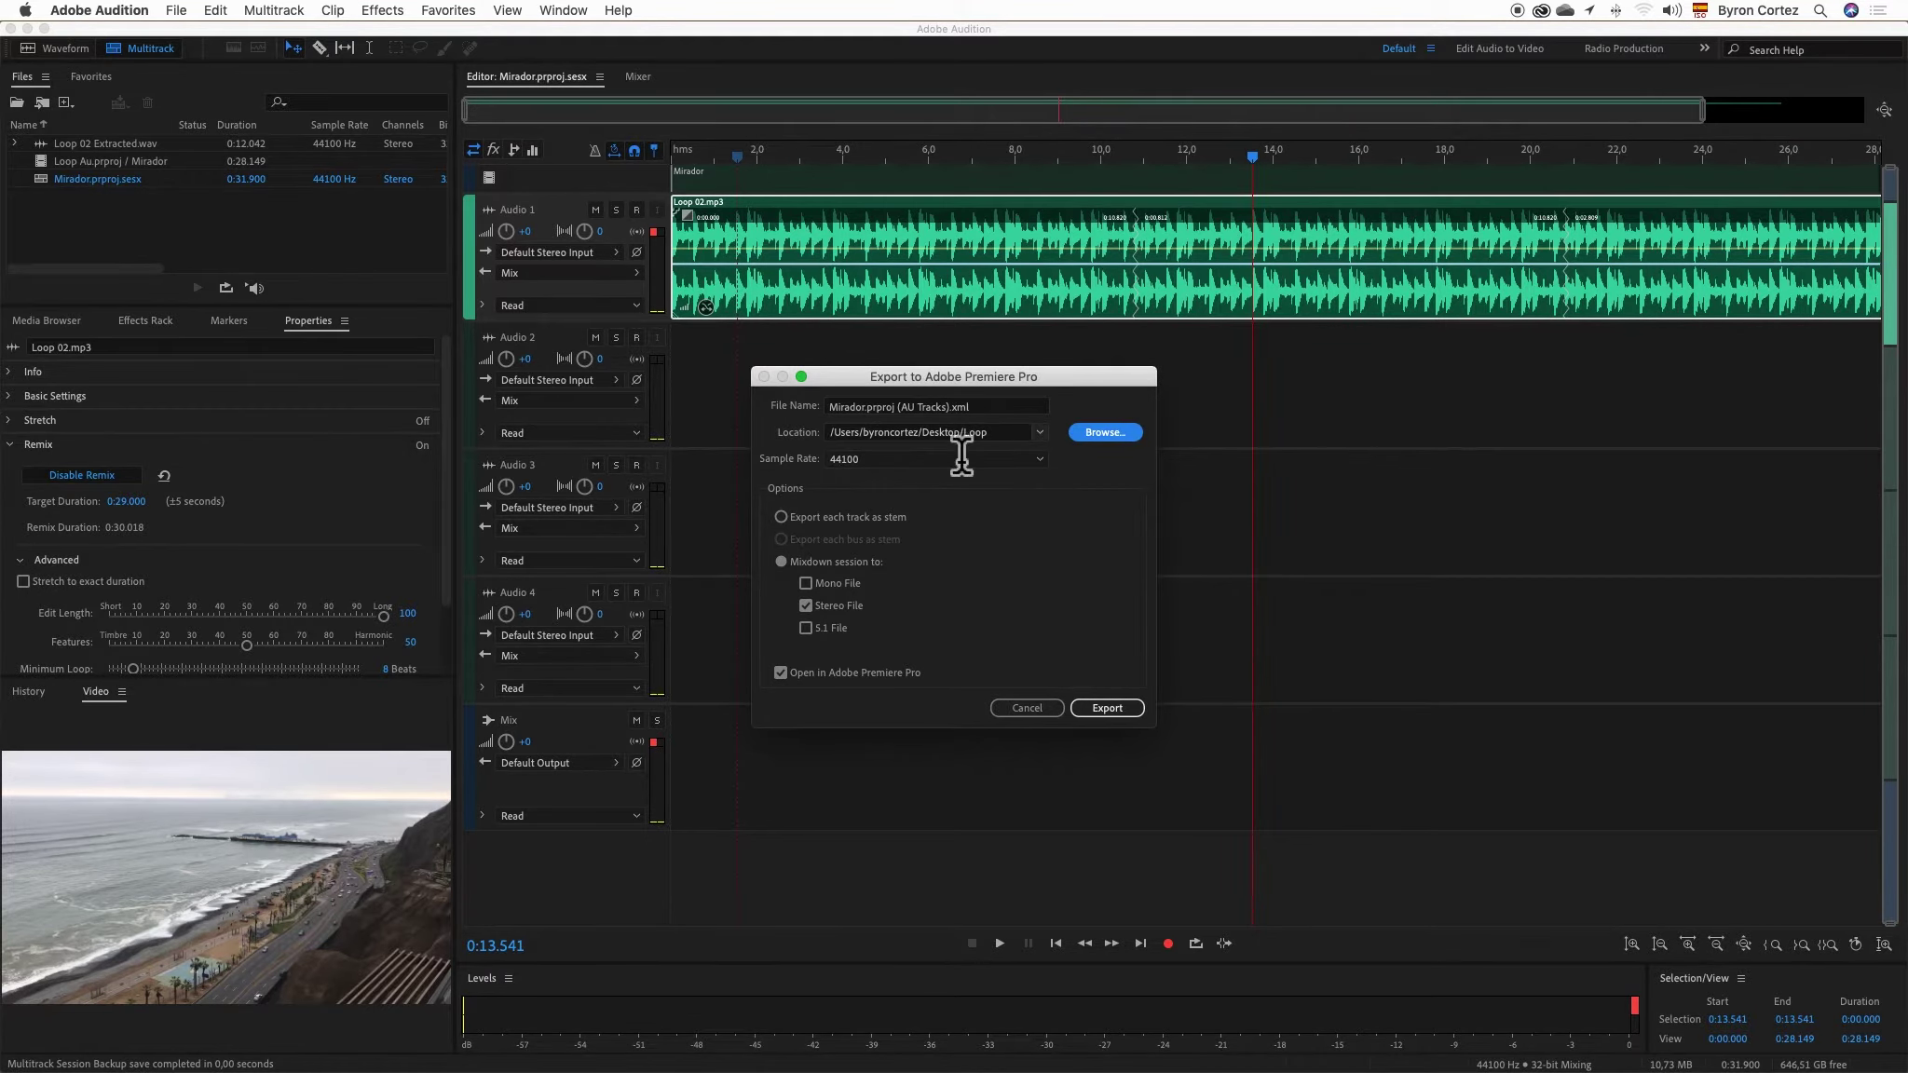
pyautogui.click(1109, 709)
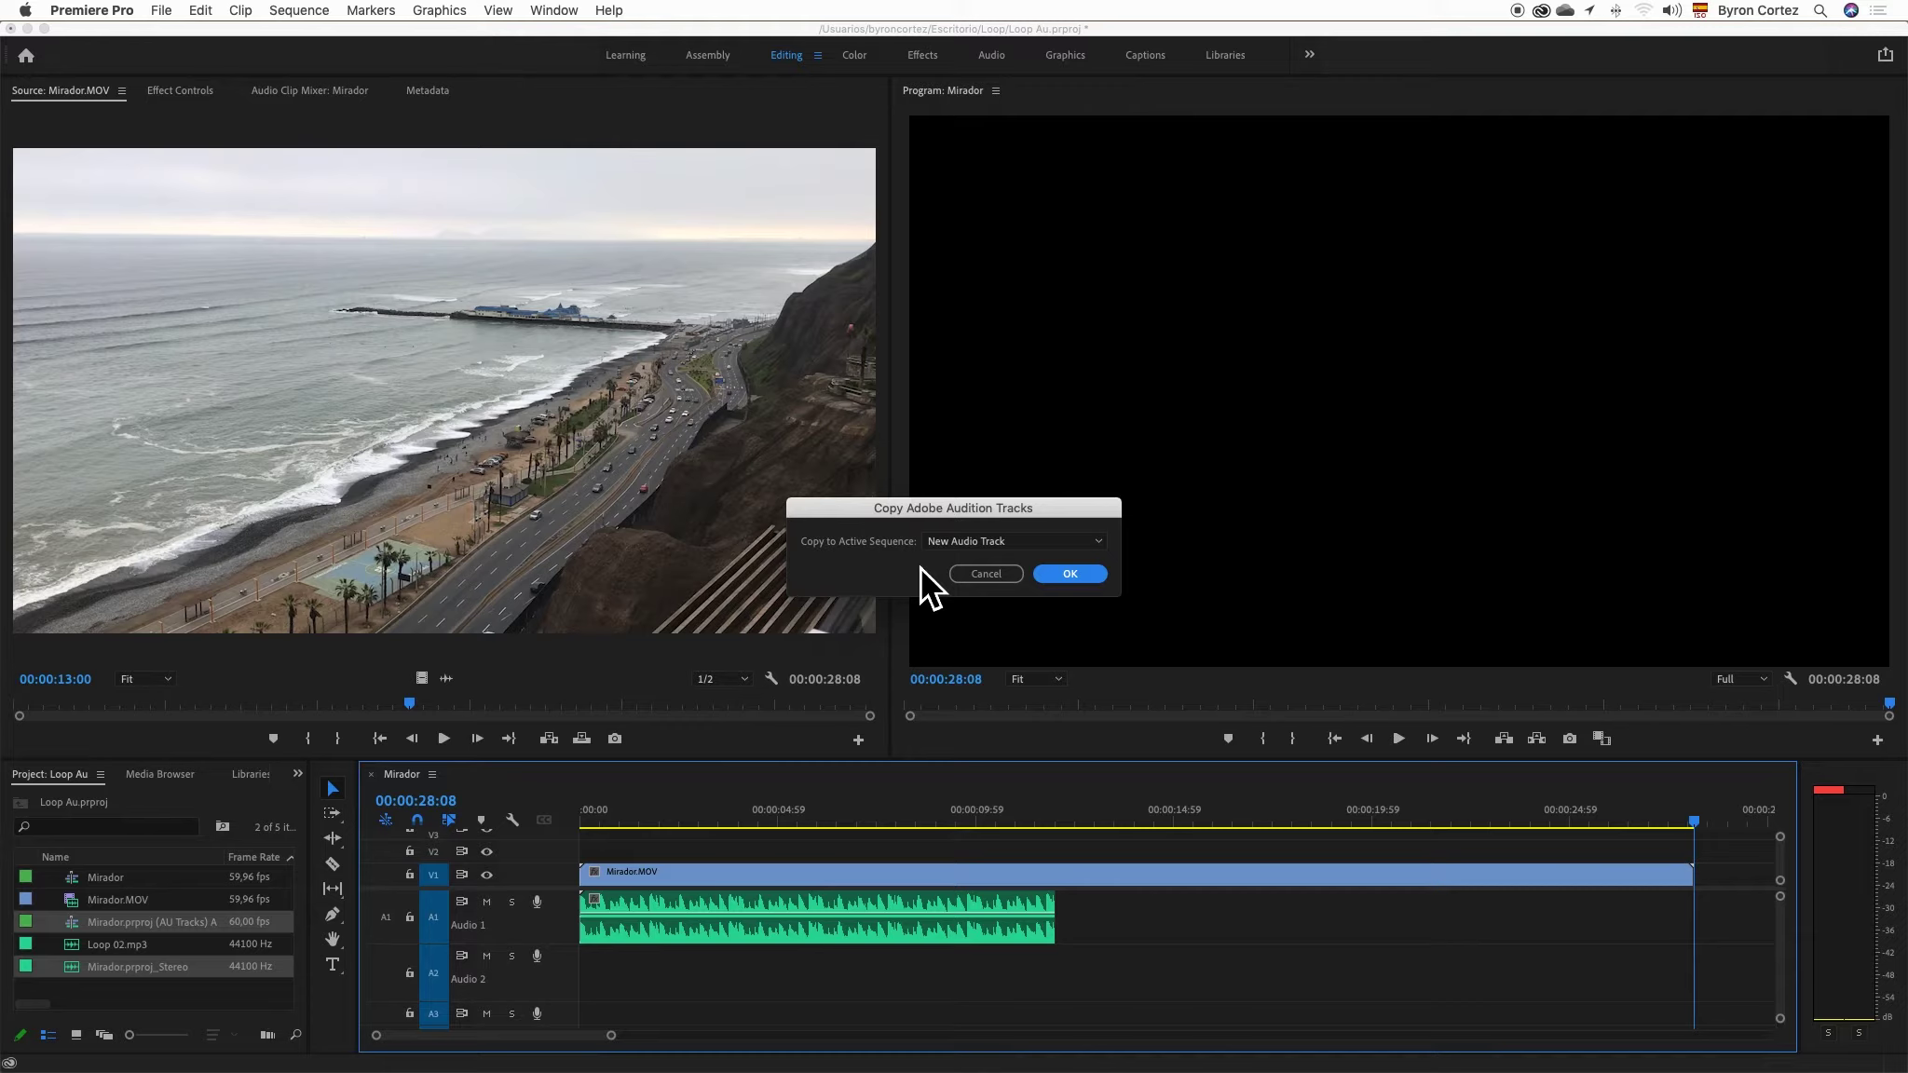
# - Copy the Audition stereo mixdown onto Audio 2, where it runs about 30 seconds
pyautogui.click(1099, 542)
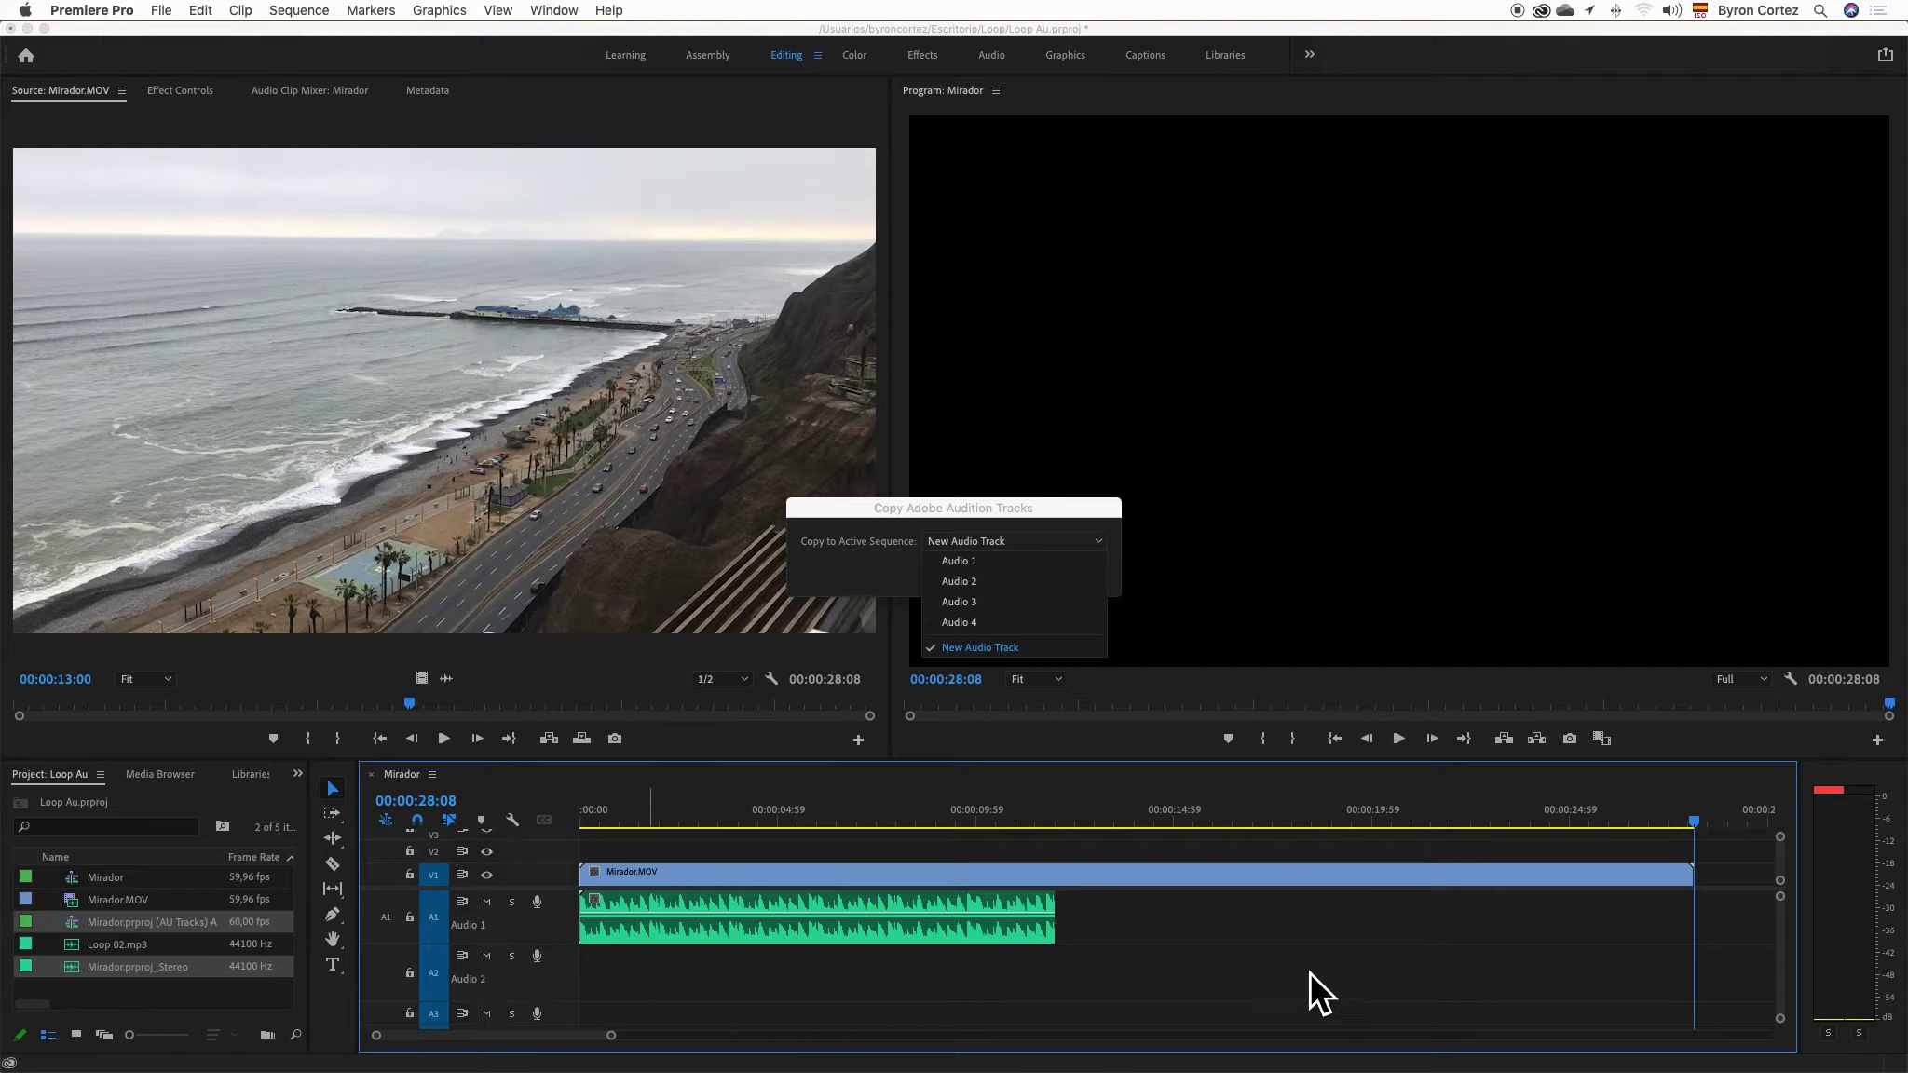
pyautogui.click(967, 581)
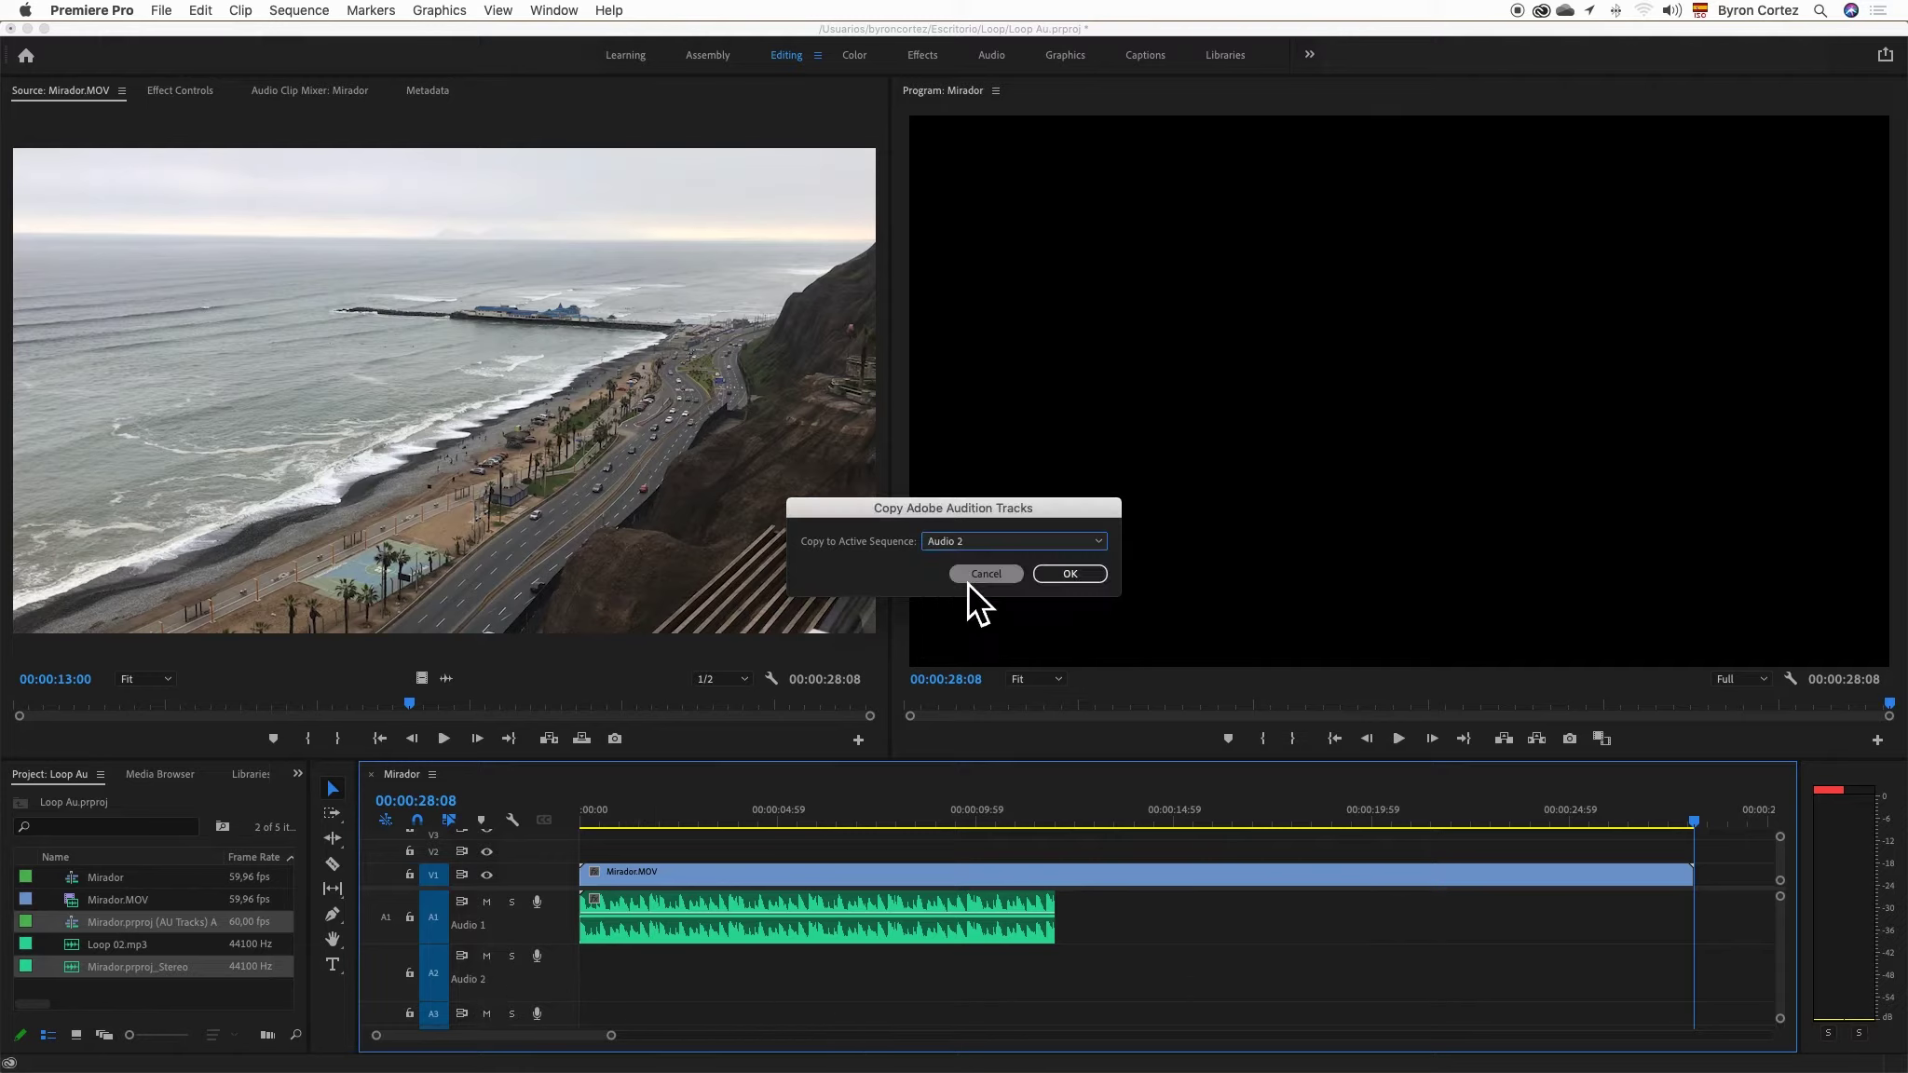
pyautogui.click(1071, 575)
pyautogui.moveTo(611, 1035); pyautogui.dragTo(652, 1035)
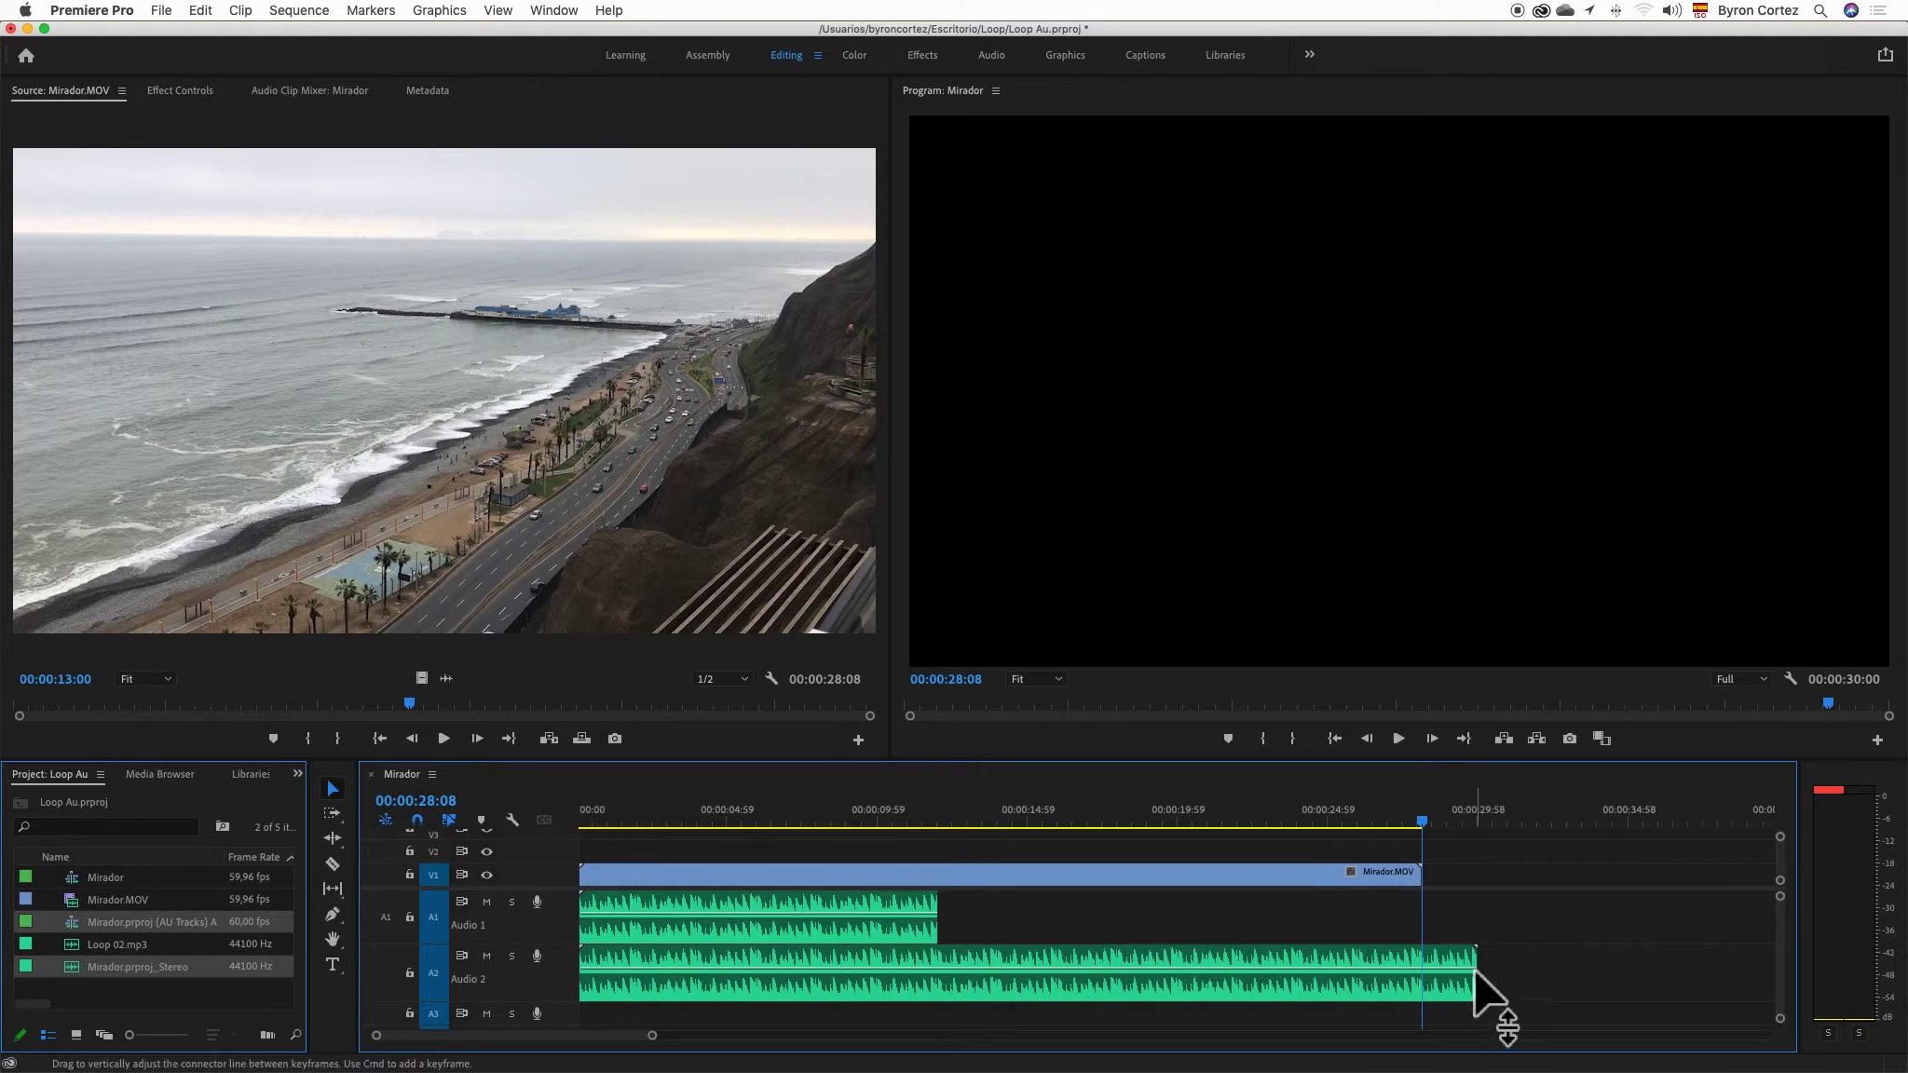
# - Trim the mixdown to end at 28;08, replace Loop 02.mp3 on Audio 1, and play from the start
pyautogui.moveTo(1488, 970); pyautogui.dragTo(1424, 970)
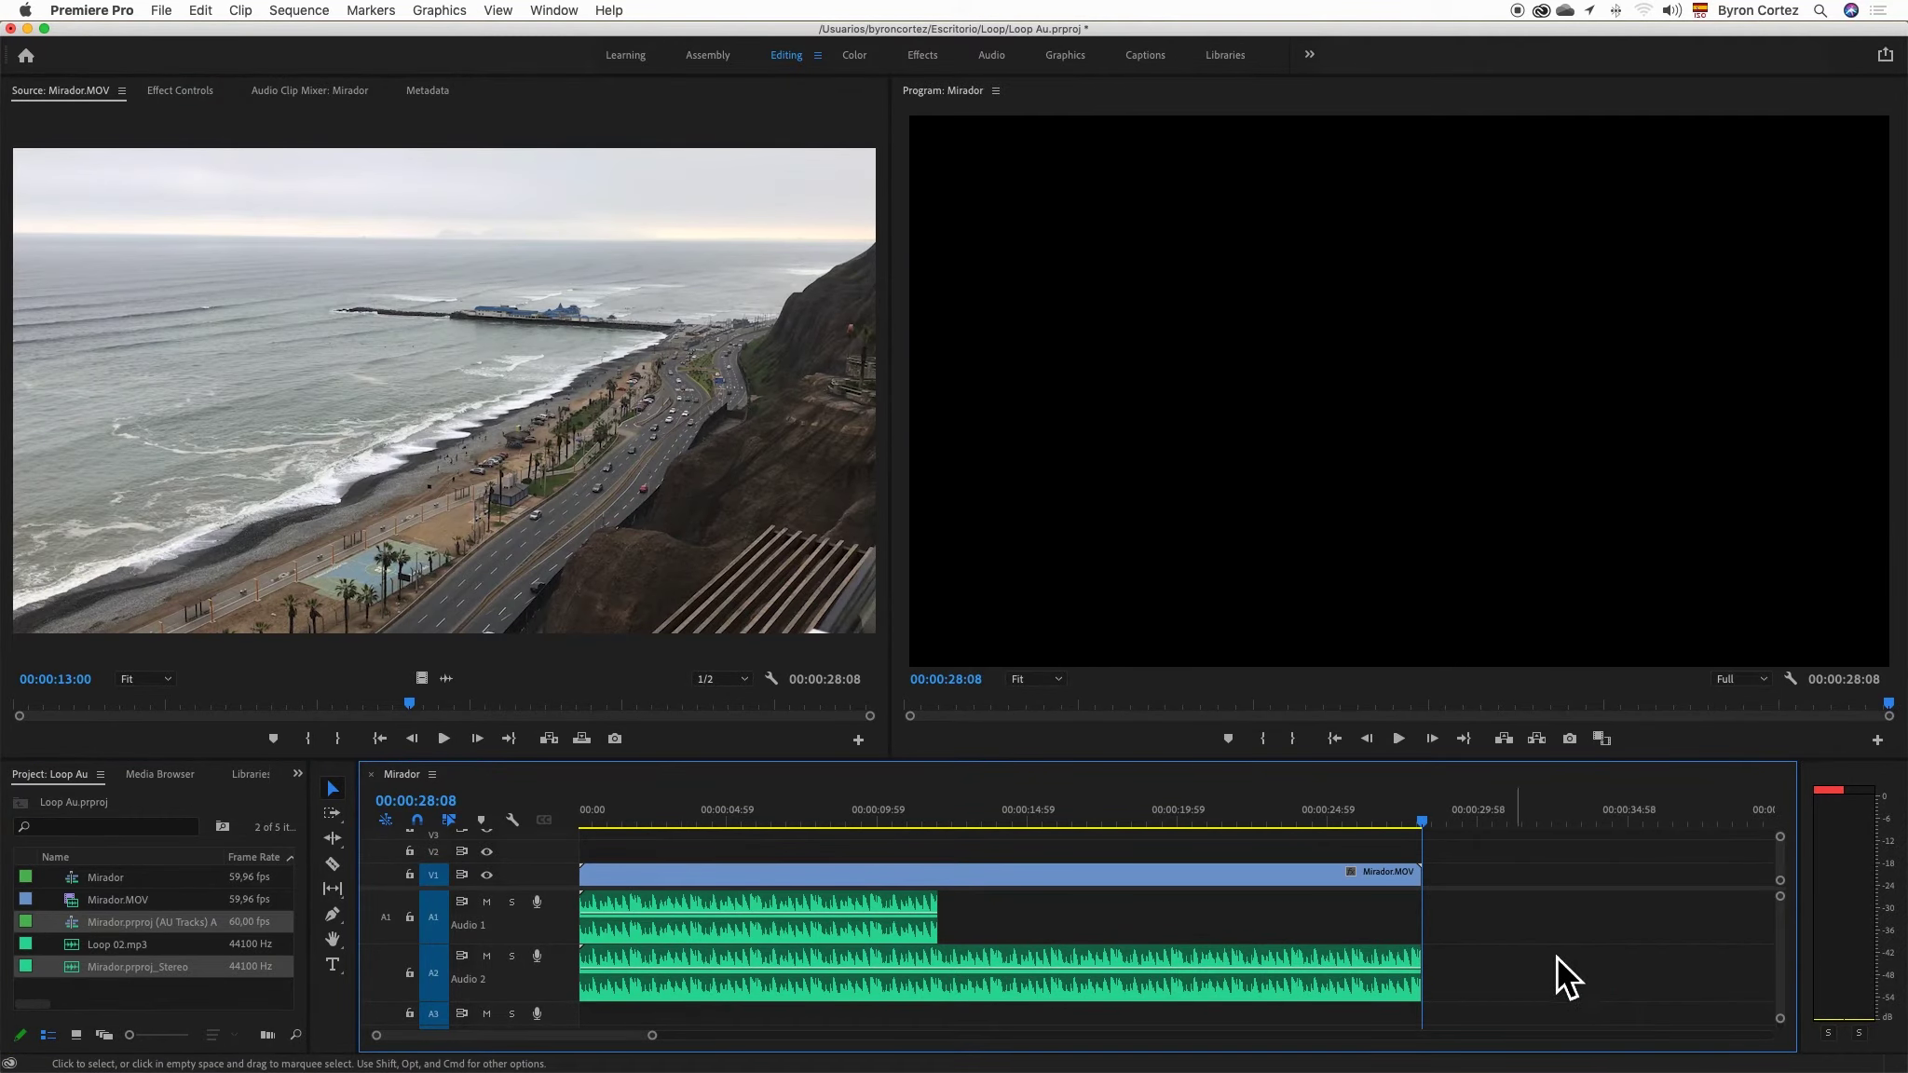
pyautogui.click(758, 902)
pyautogui.press('Delete')
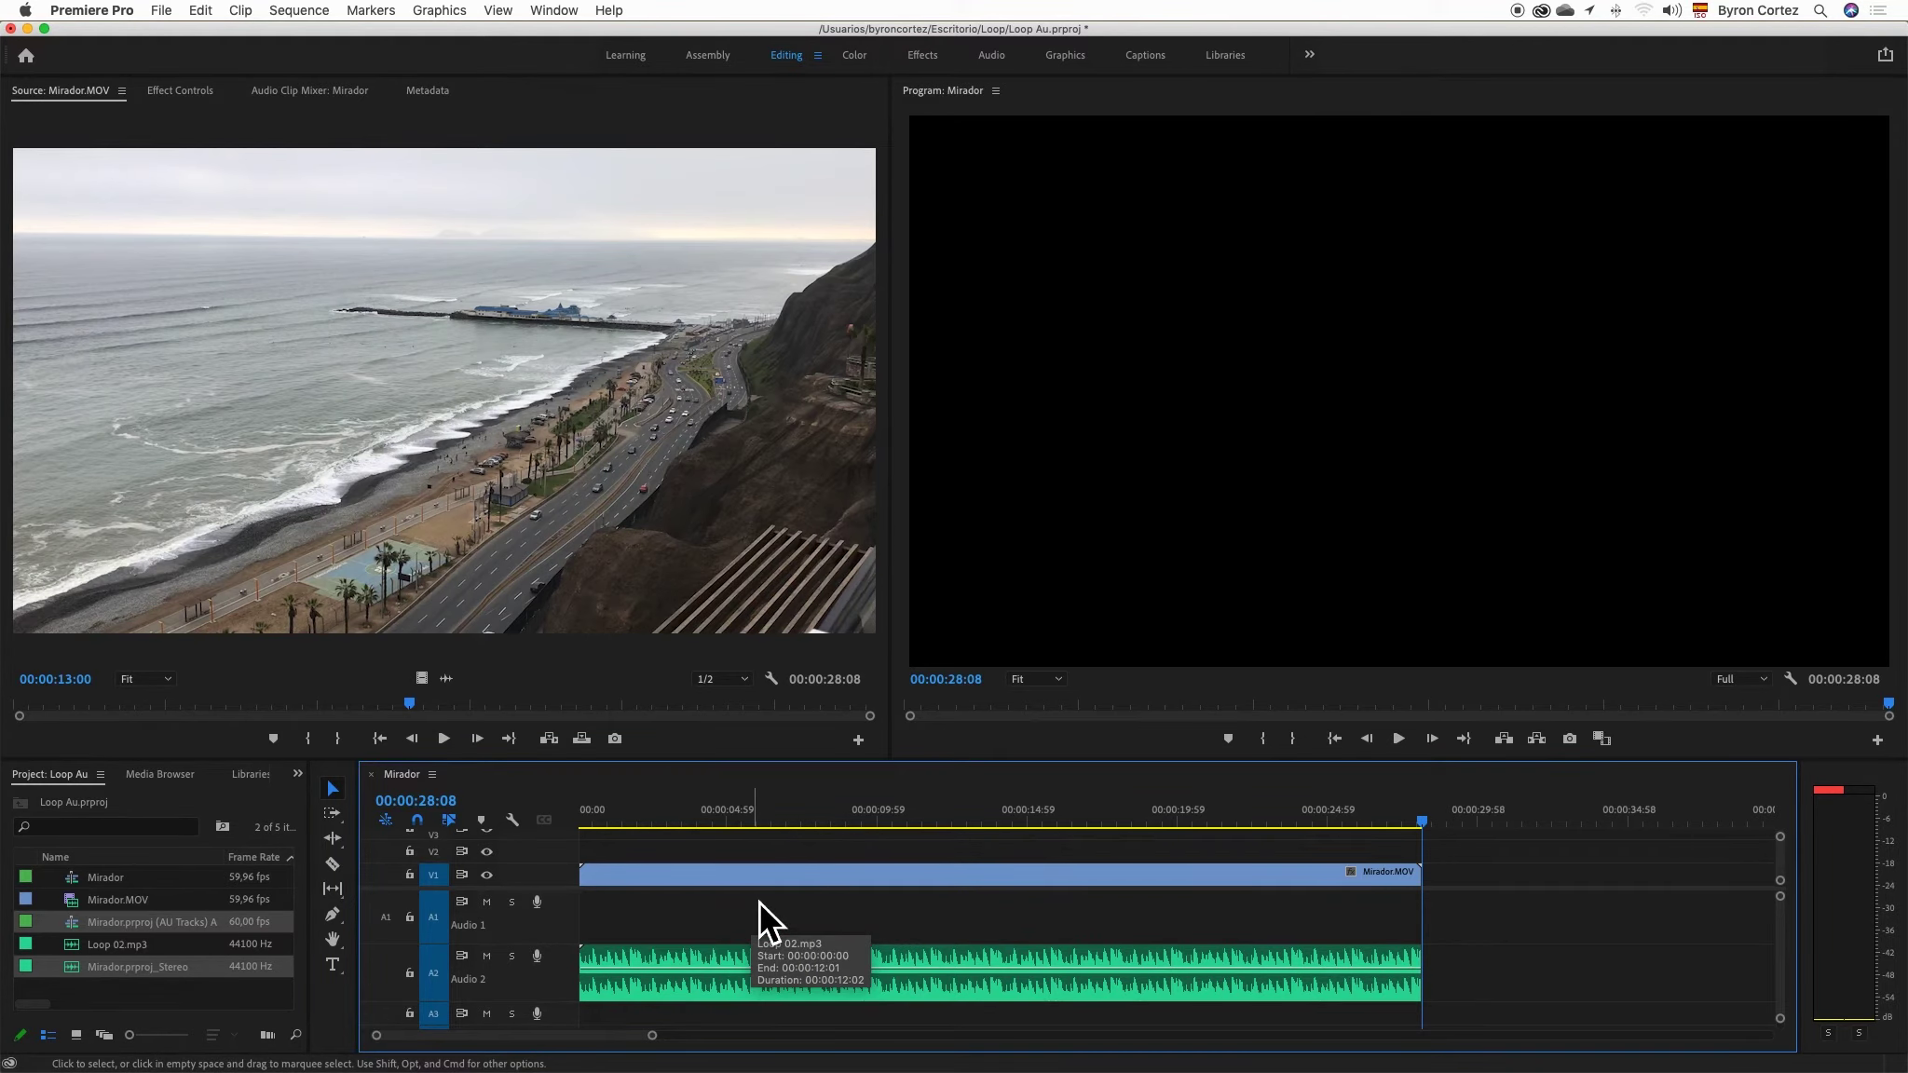
pyautogui.moveTo(748, 957); pyautogui.dragTo(745, 922)
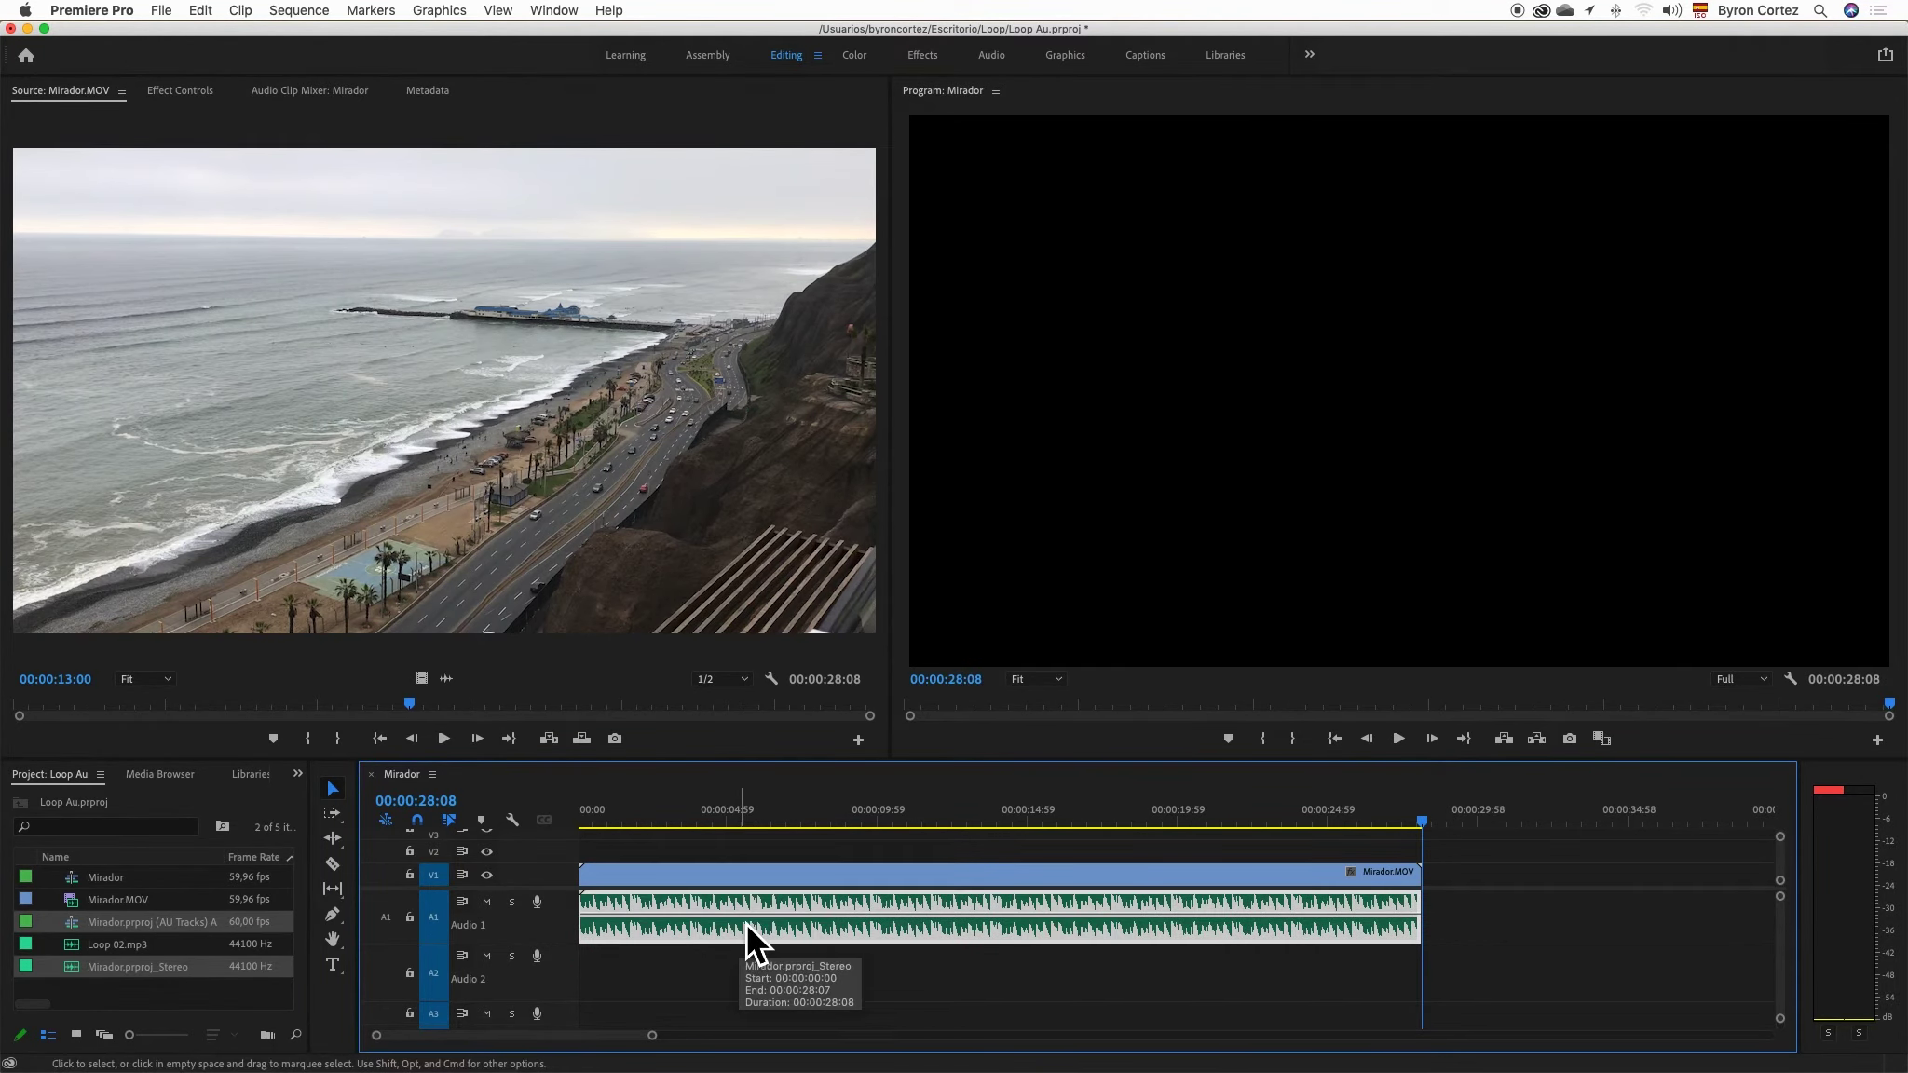
pyautogui.click(583, 821)
pyautogui.press('space')
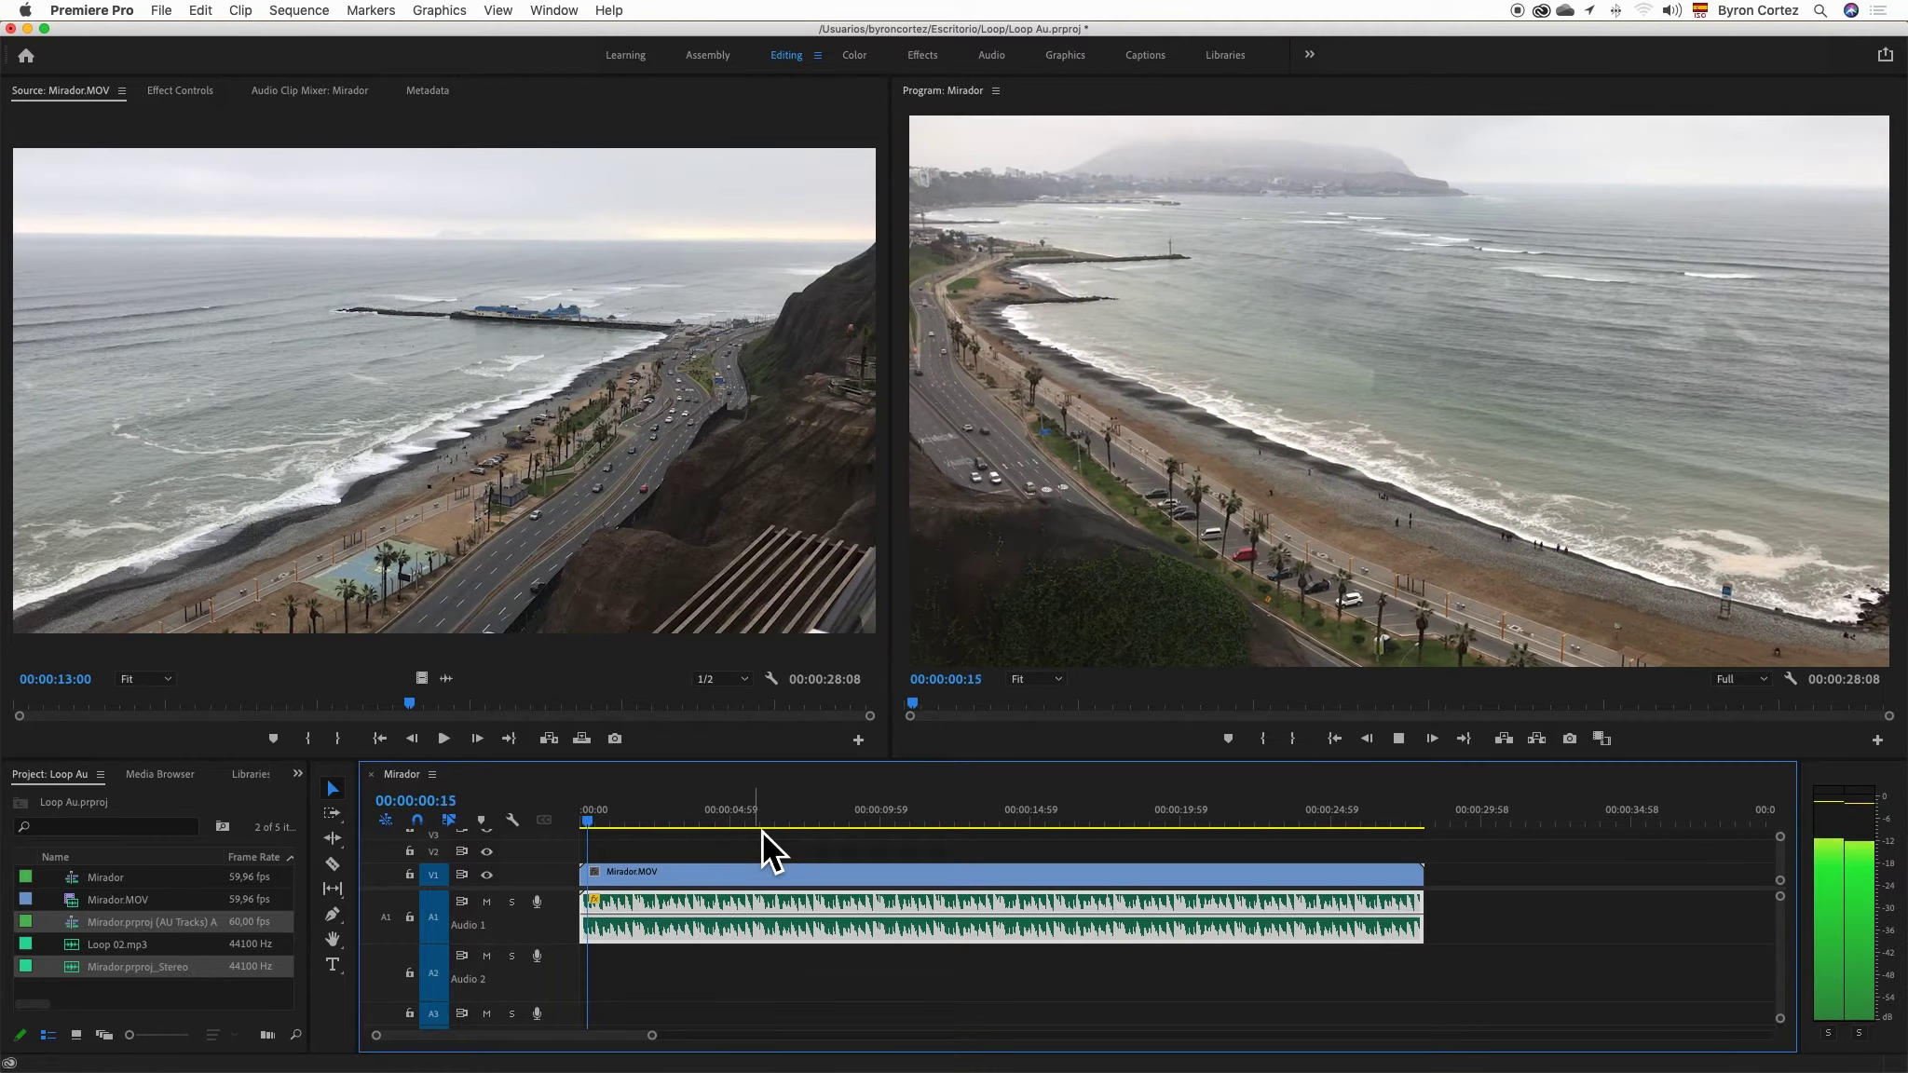